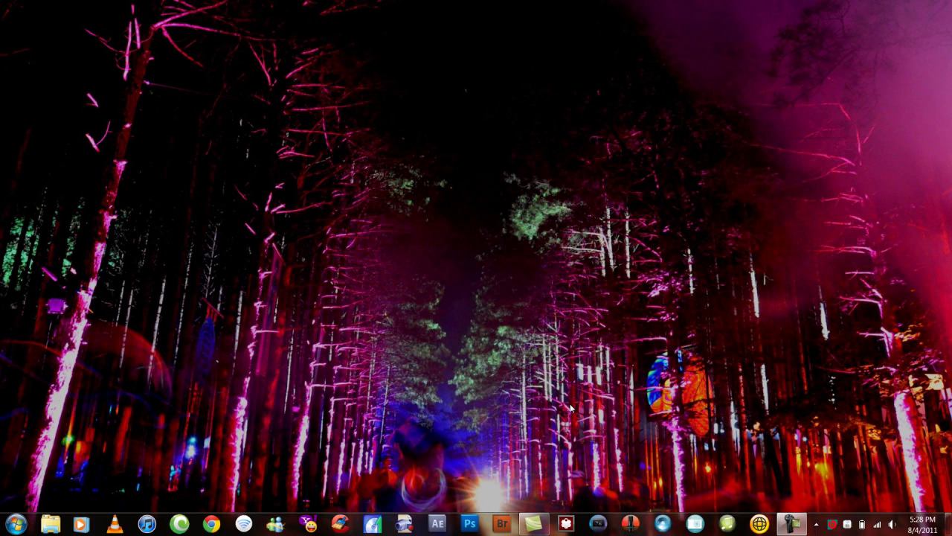
Start Vegas Pro 9 from its taskbar icon to get an empty untitled project.
mouse_move(831, 529)
click(604, 526)
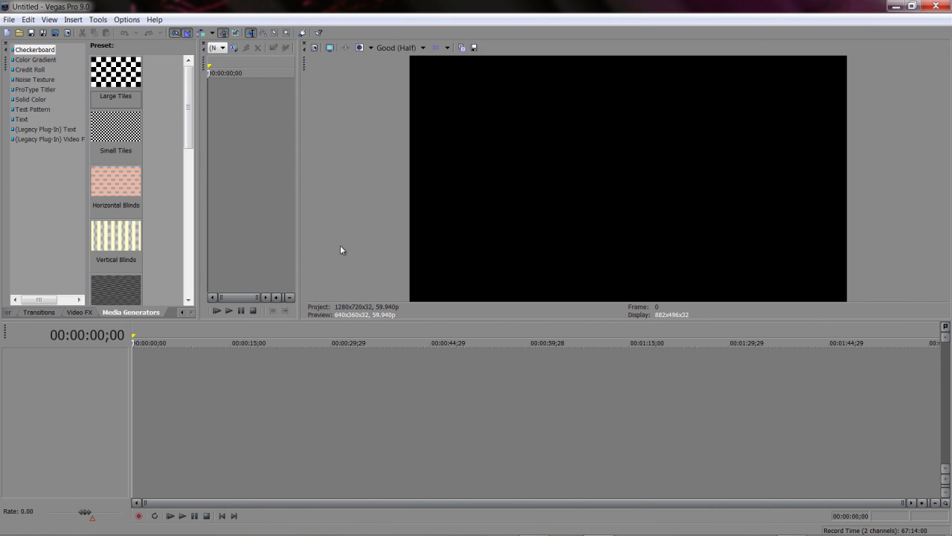
click(417, 50)
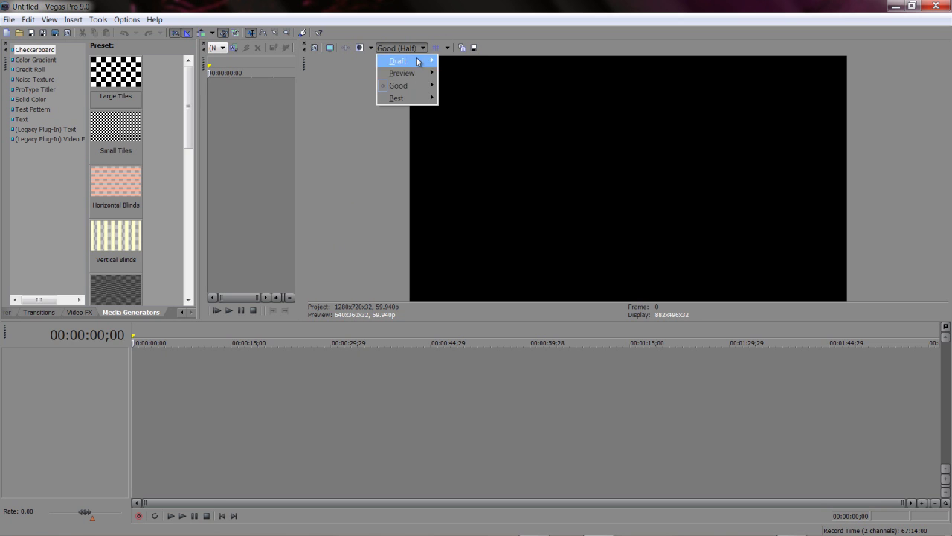
mouse_move(425, 88)
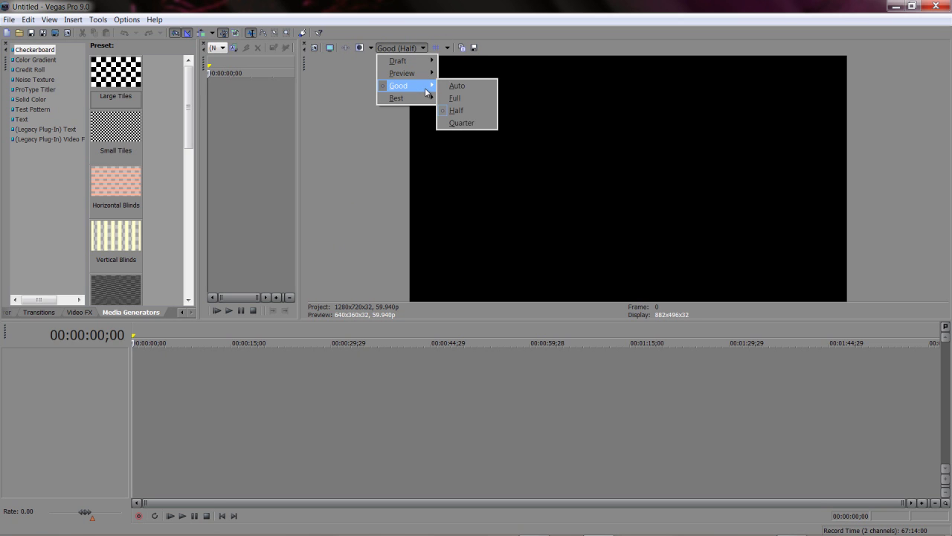
click(461, 110)
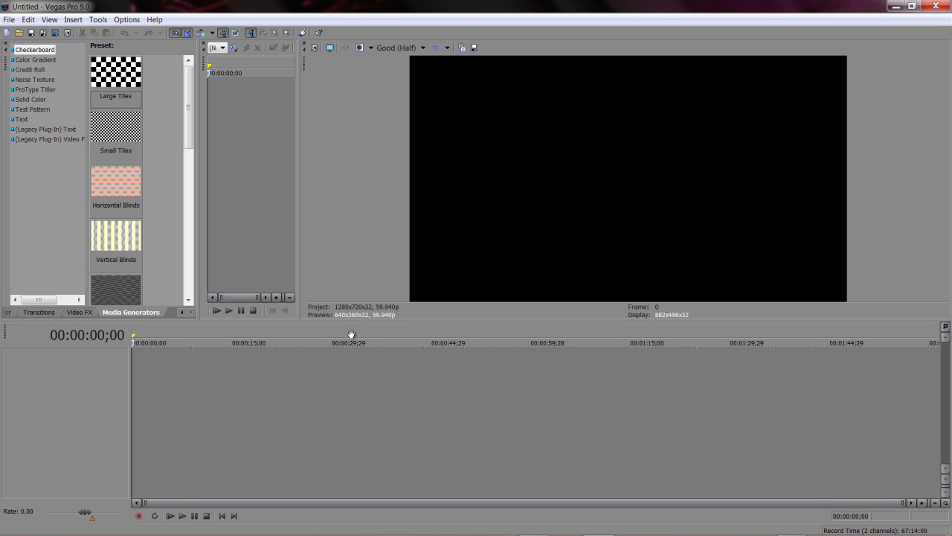
click(68, 33)
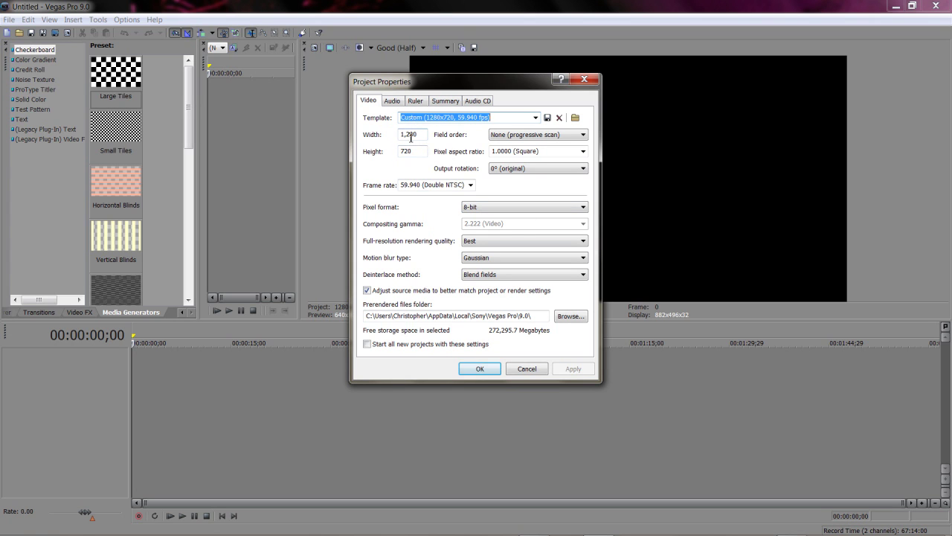
Confirm the 59.940 (Double NTSC) frame rate and Best rendering quality in Project Properties.
click(468, 186)
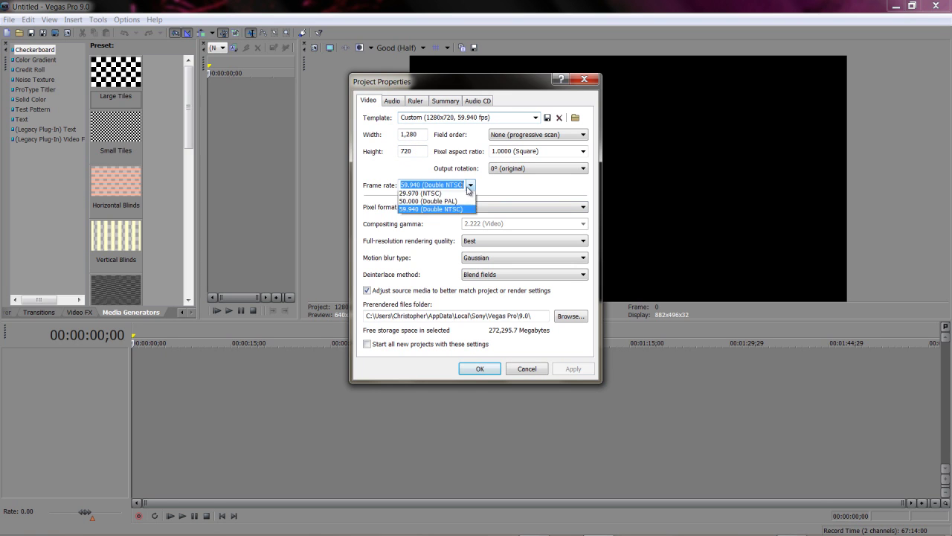
click(434, 267)
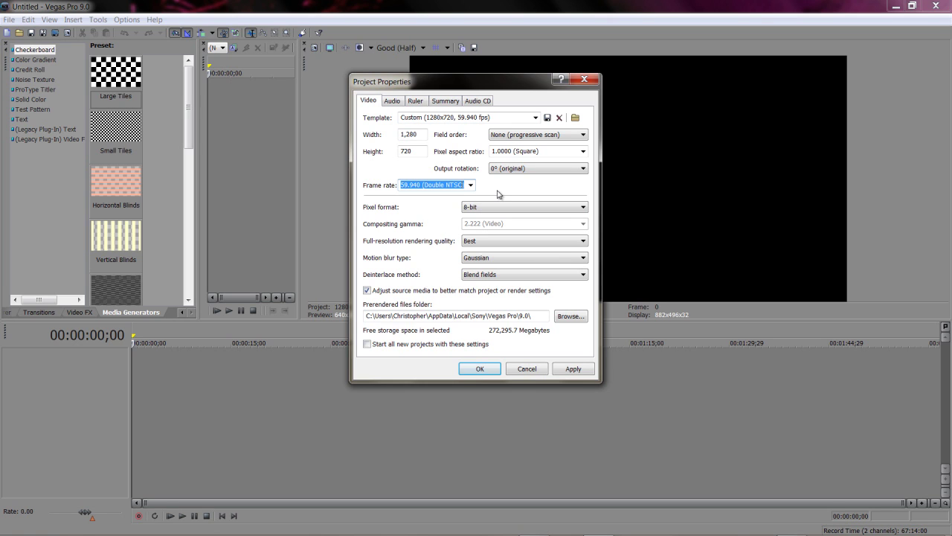
click(470, 184)
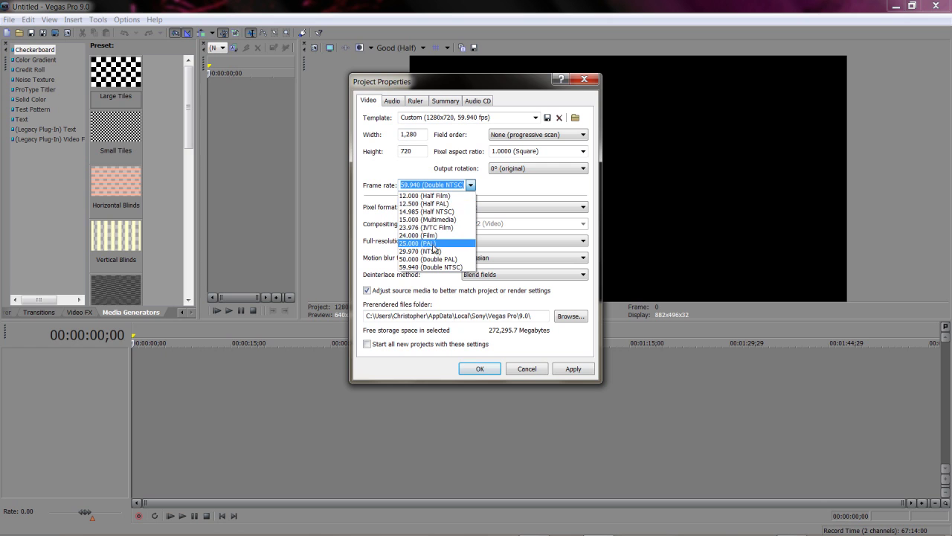
click(506, 187)
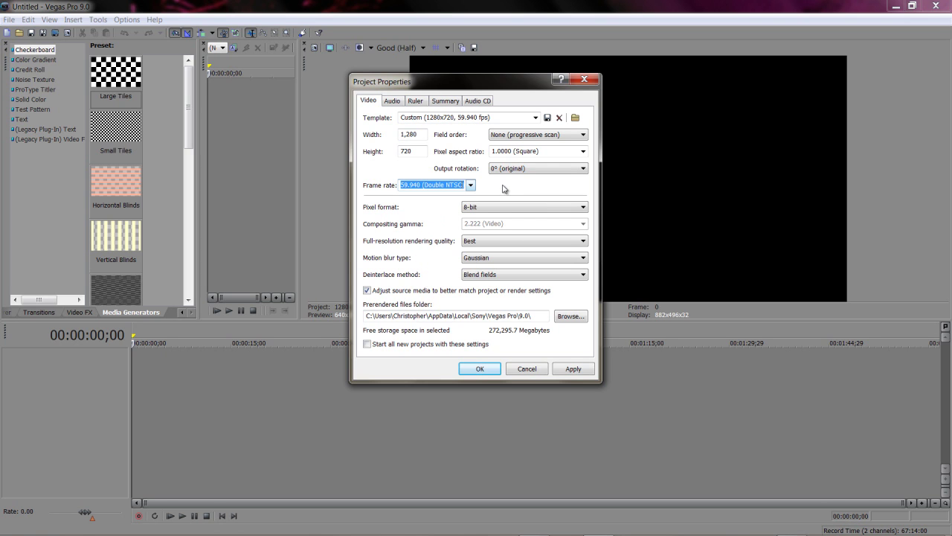
click(473, 241)
click(476, 270)
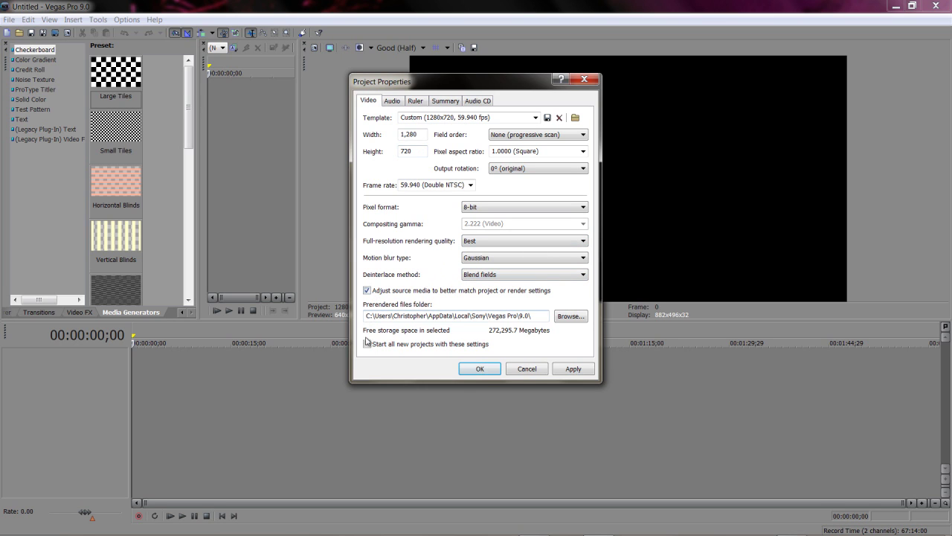
click(394, 102)
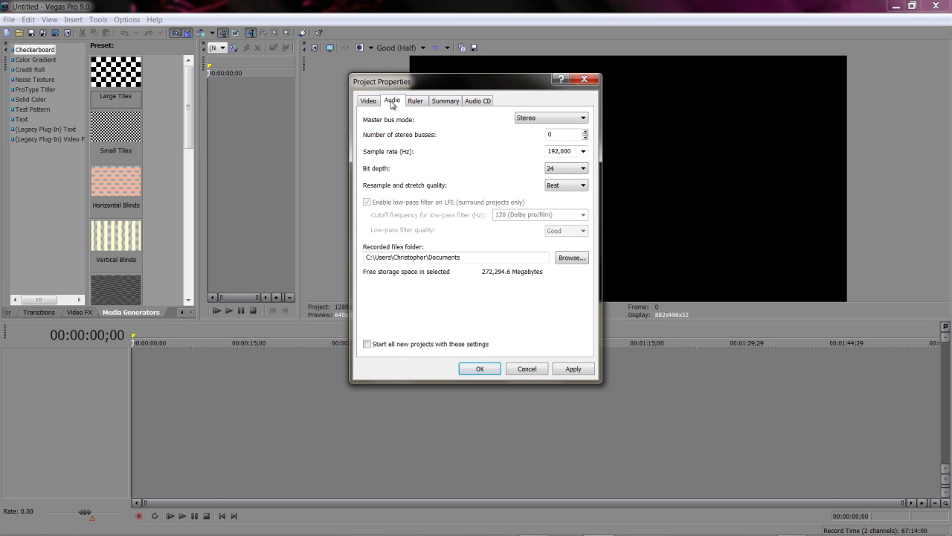
Switch the master bus mode between Stereo and 5.1 Surround, ending on Stereo.
click(551, 118)
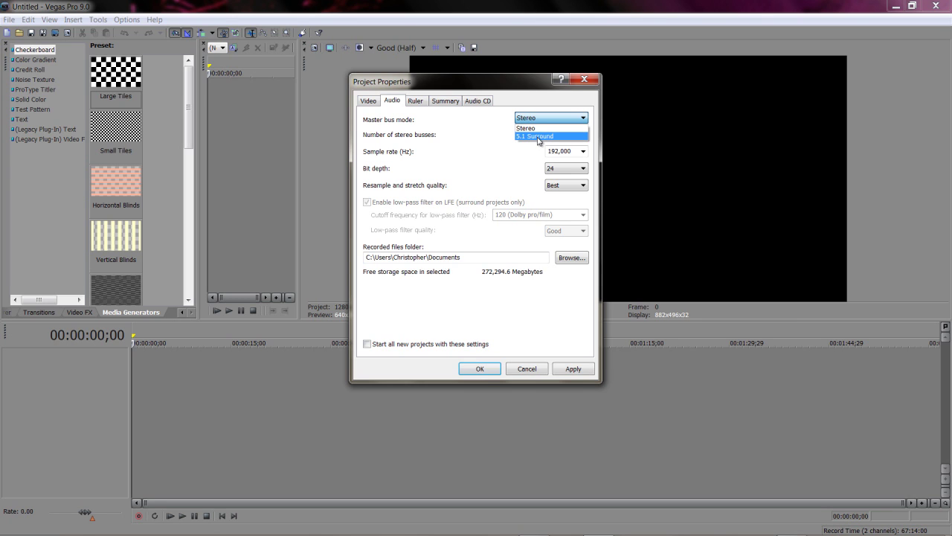
click(502, 139)
click(530, 120)
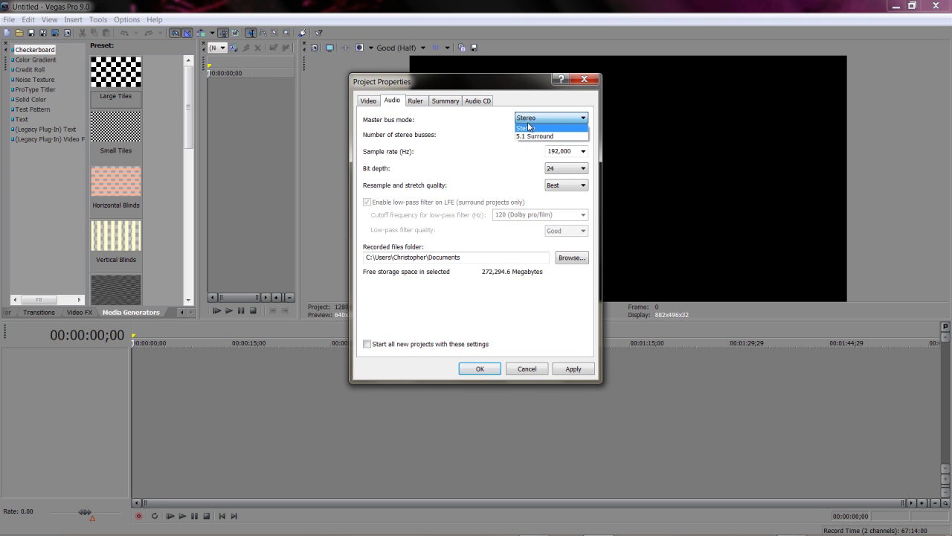
click(528, 127)
click(534, 119)
click(538, 136)
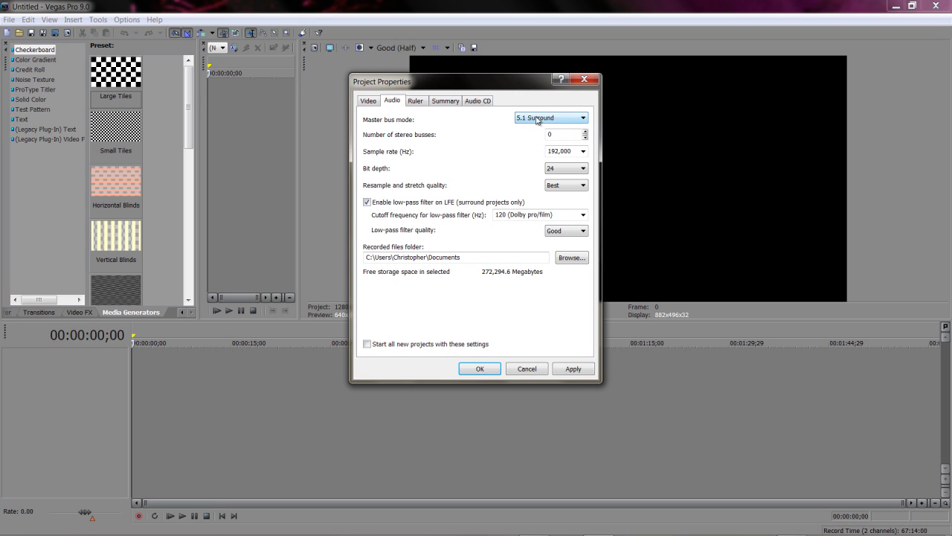
click(537, 119)
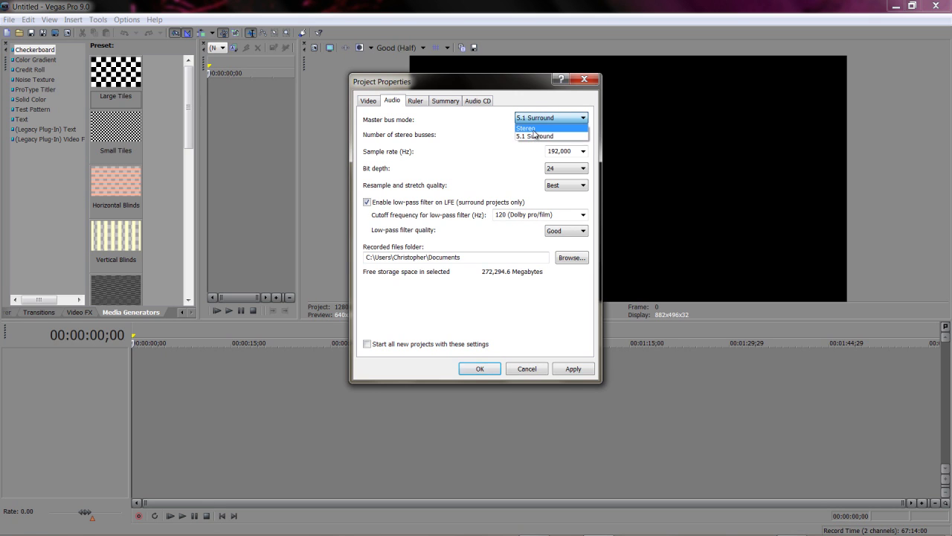
click(533, 129)
Keep the project audio at a 192,000 Hz sample rate and 24-bit depth.
click(584, 151)
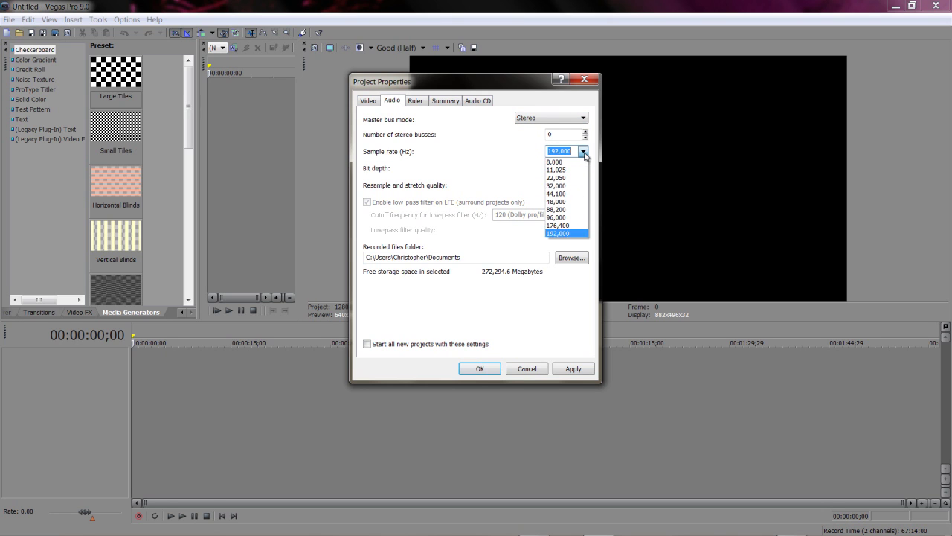
click(567, 233)
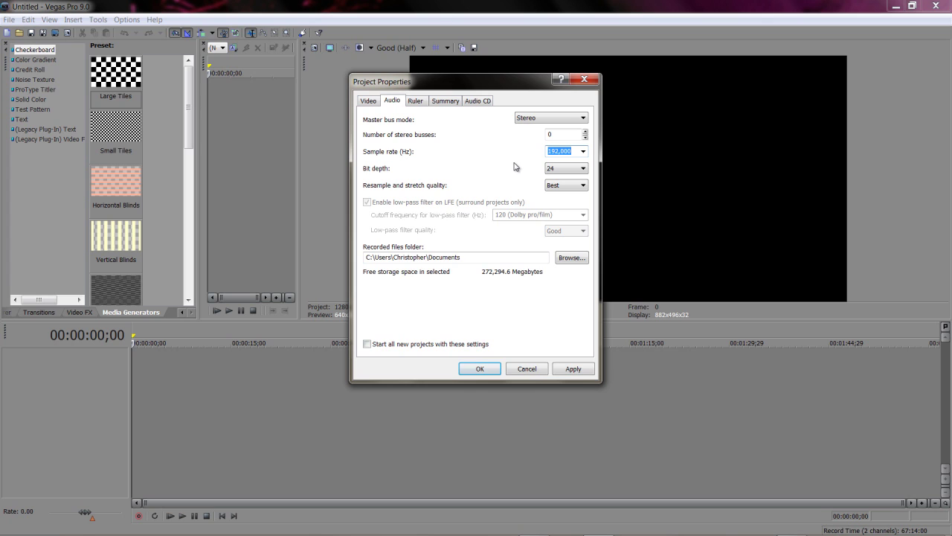
click(571, 169)
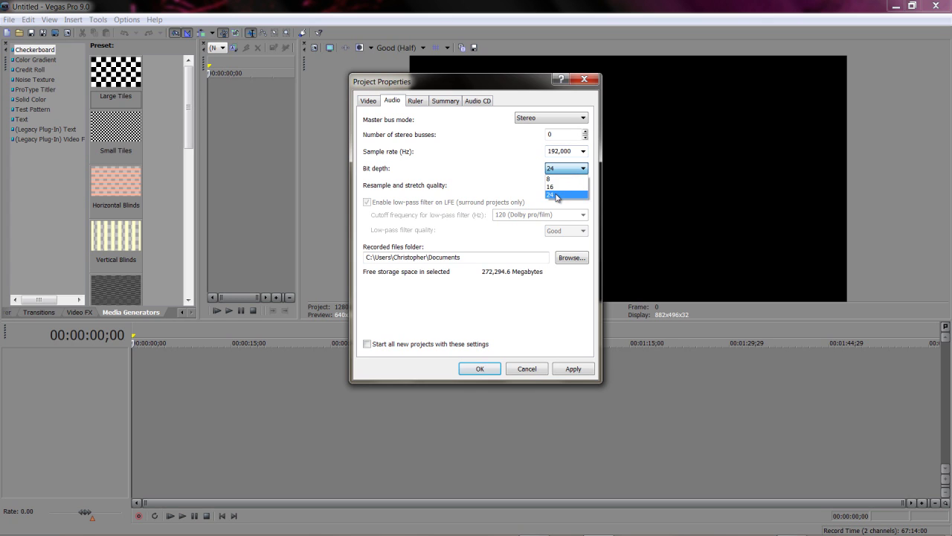
click(557, 195)
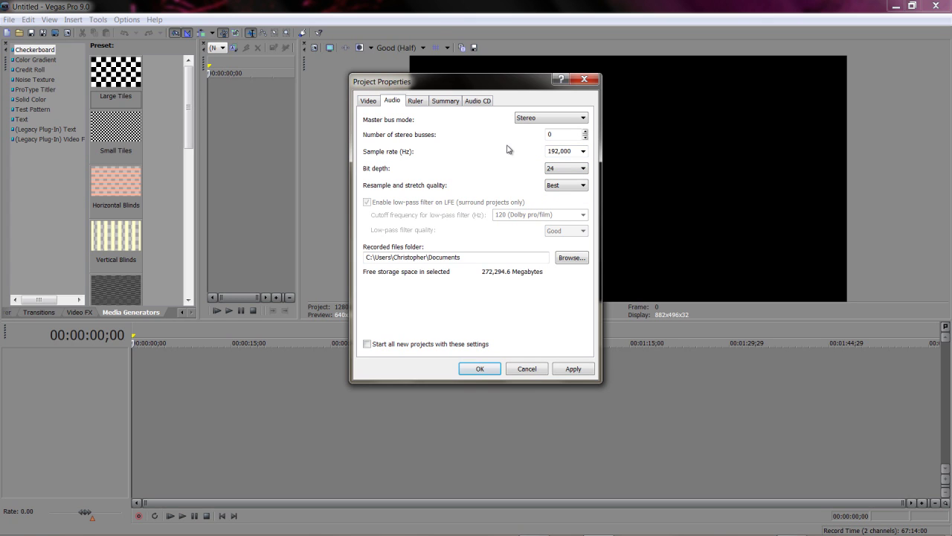
Set the master bus to 5.1 Surround, keep the 120 Hz LFE cutoff, disable the LFE low-pass filter, and apply.
click(539, 122)
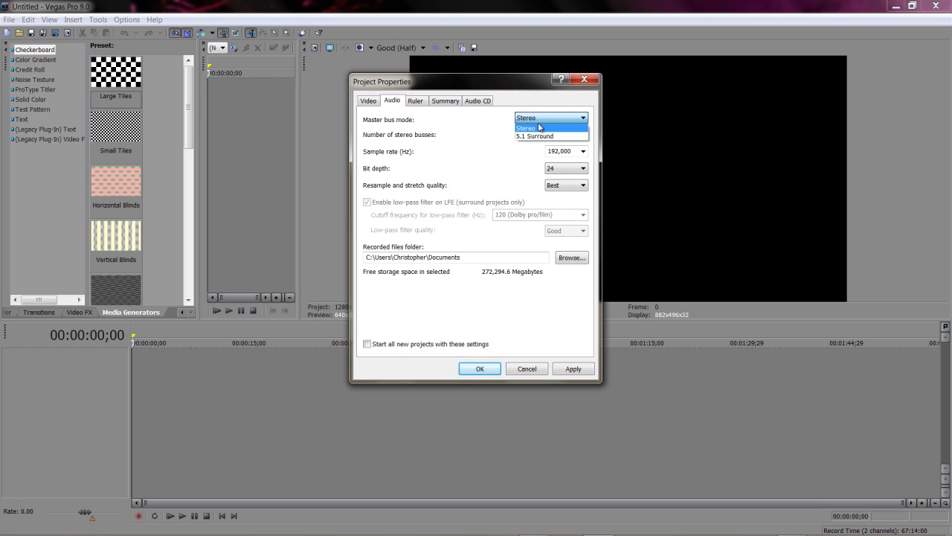
click(536, 137)
click(530, 215)
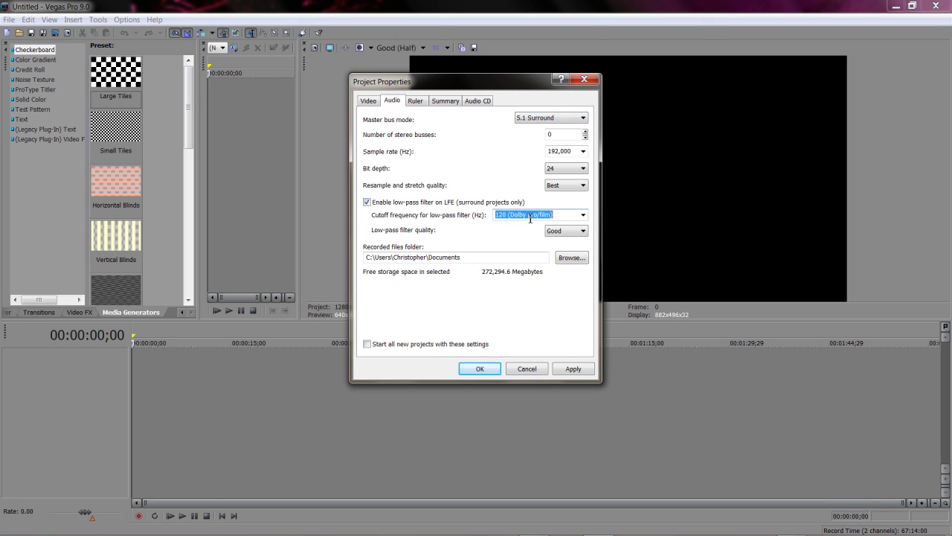
click(580, 216)
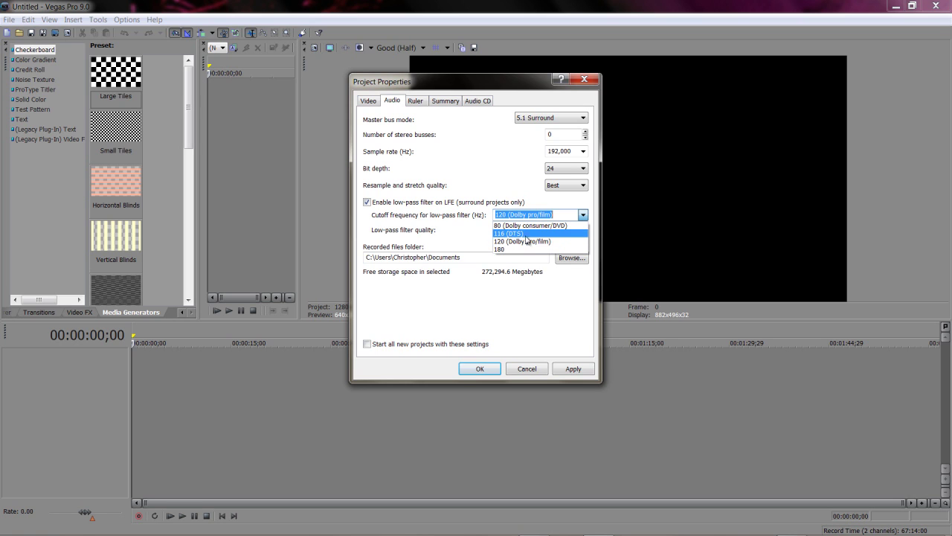
click(544, 241)
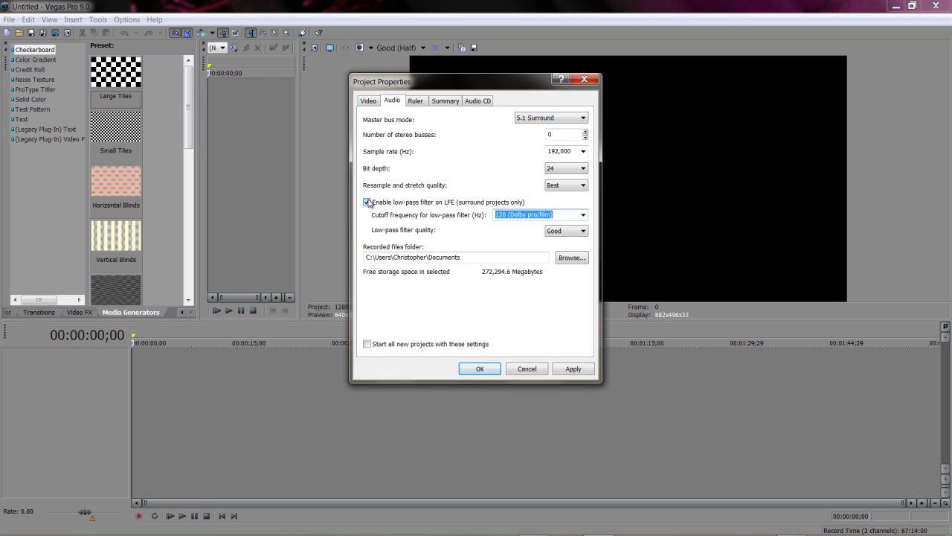
click(368, 202)
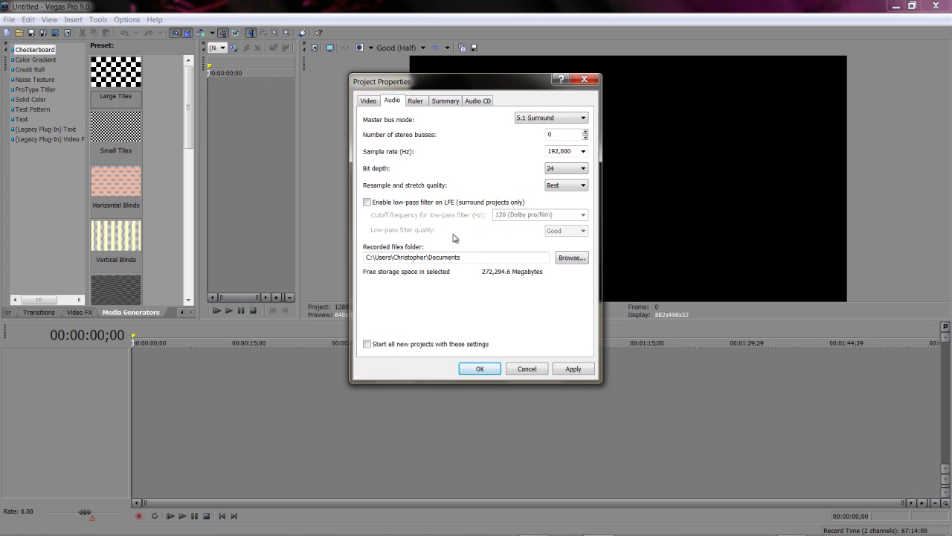
click(480, 368)
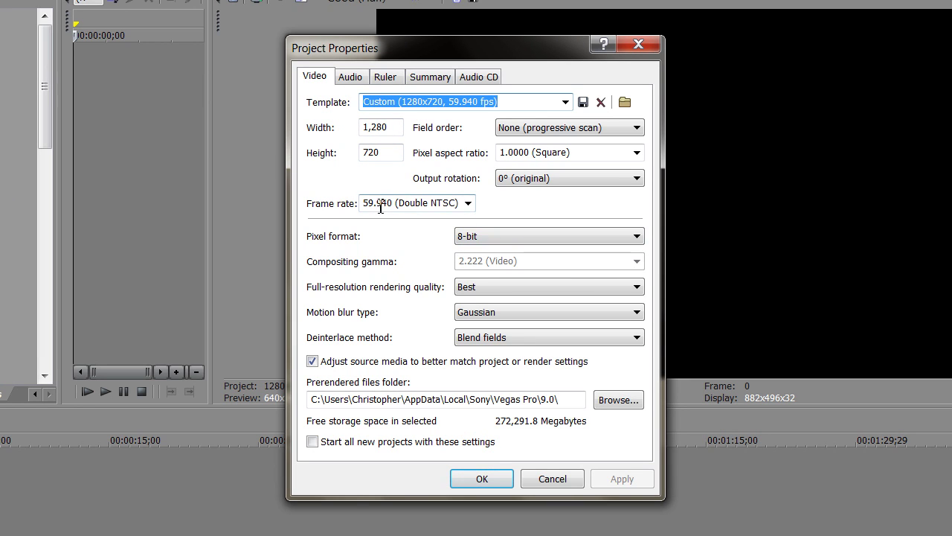
On the Audio tab, leave the master bus mode on Stereo.
click(360, 77)
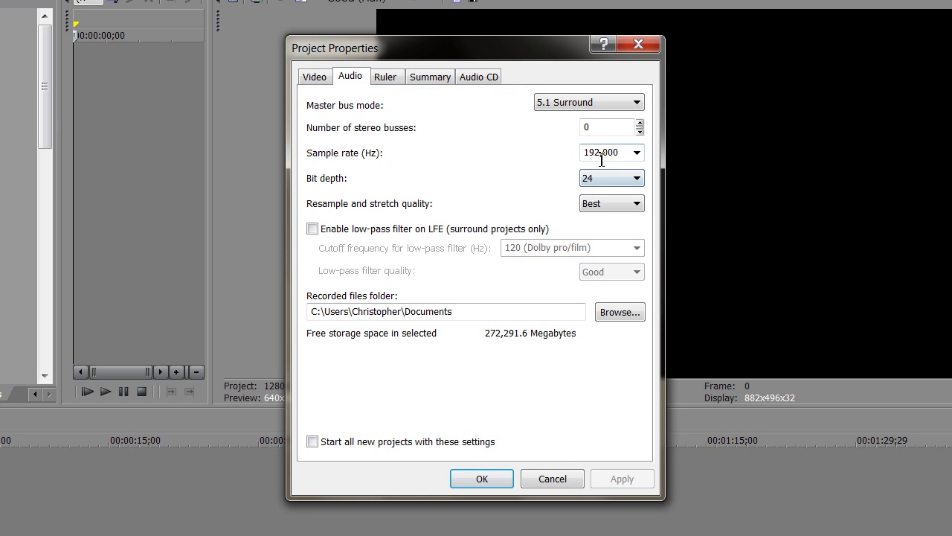
click(595, 105)
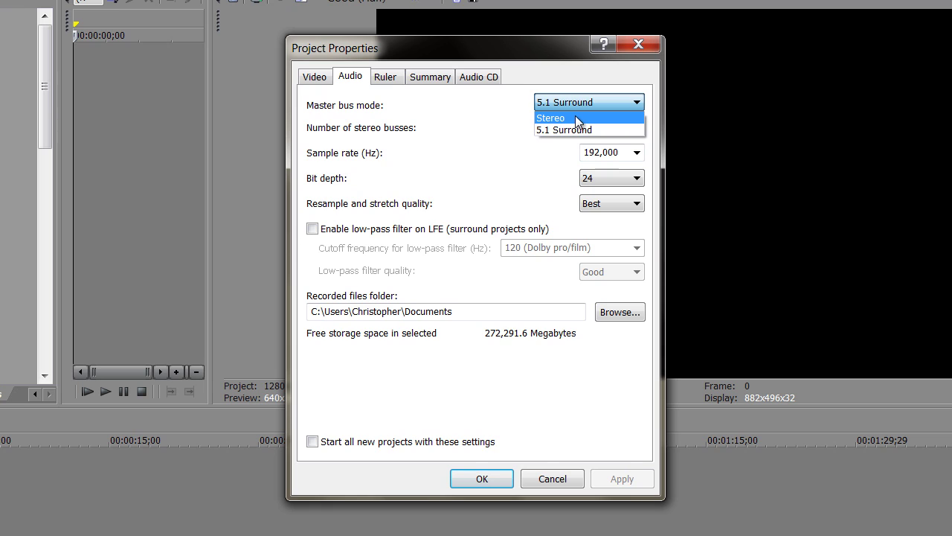
click(575, 117)
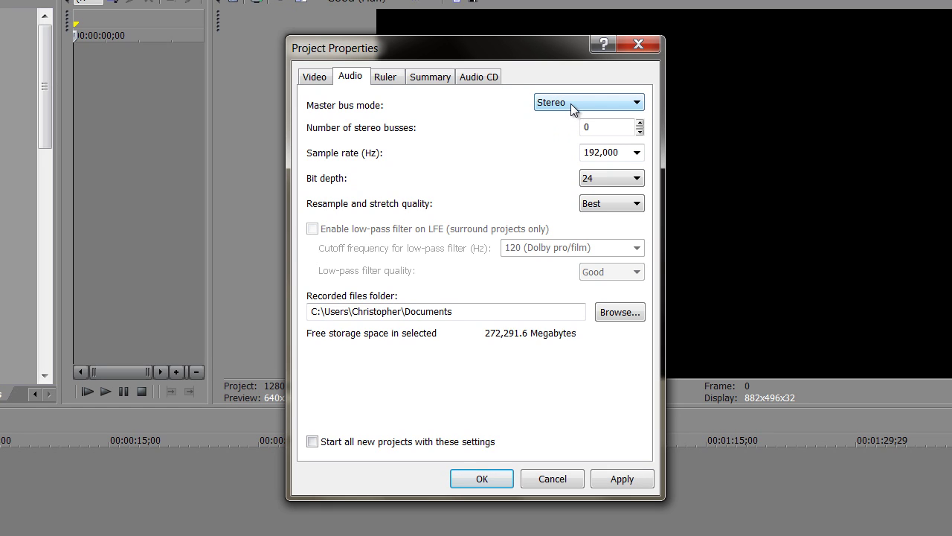
click(572, 104)
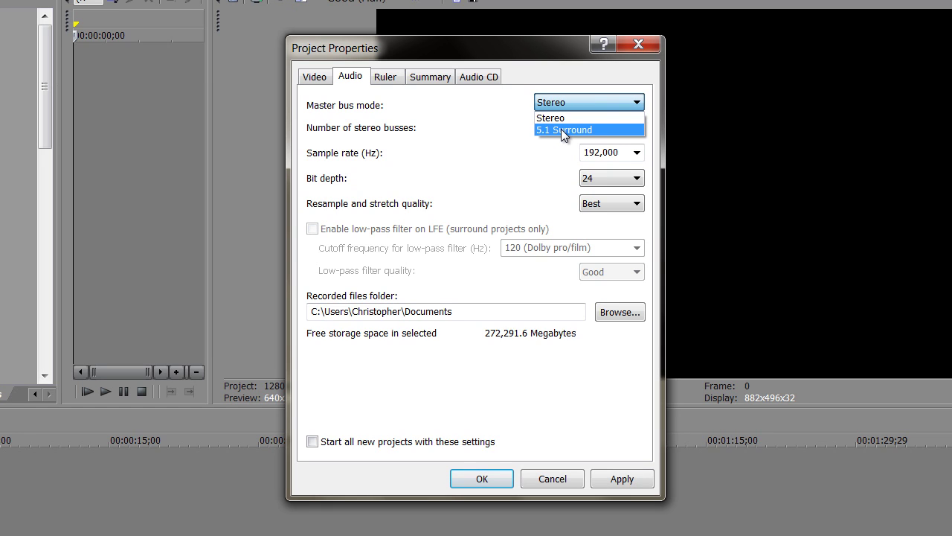
click(453, 87)
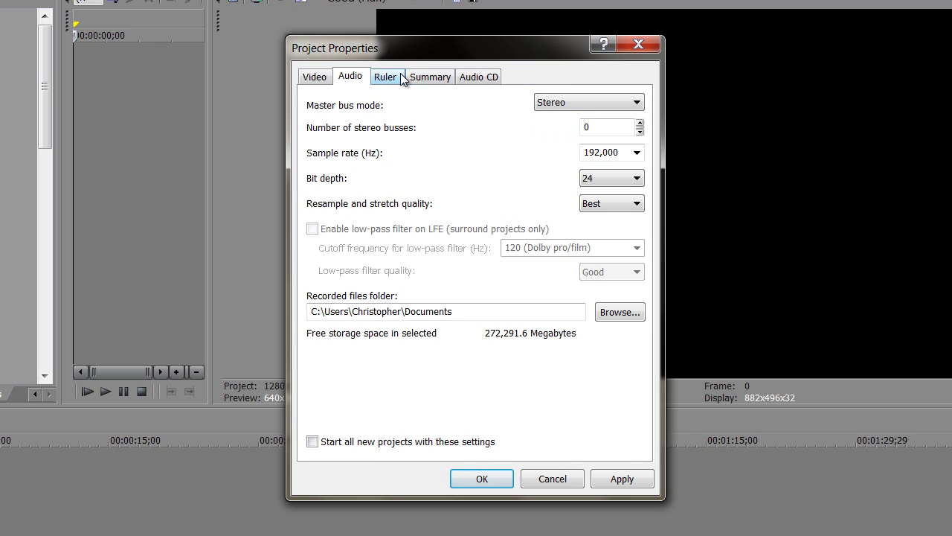
Review the Ruler, Summary and Audio CD settings, then confirm the project properties.
click(400, 78)
click(428, 79)
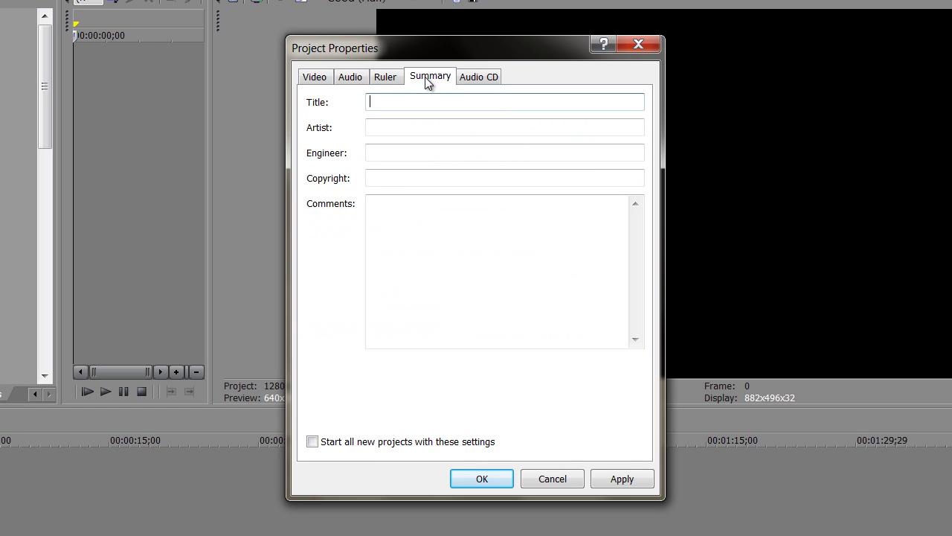
click(479, 78)
click(313, 79)
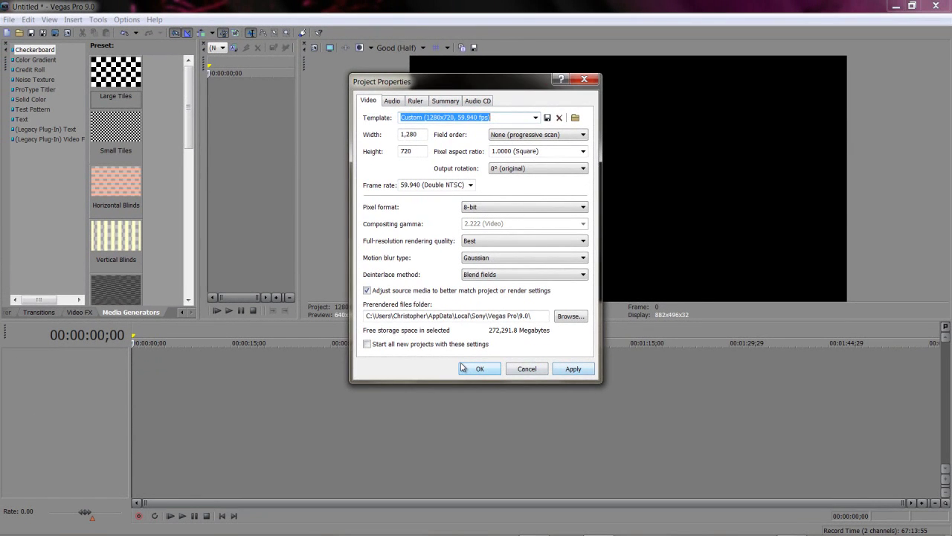
click(474, 368)
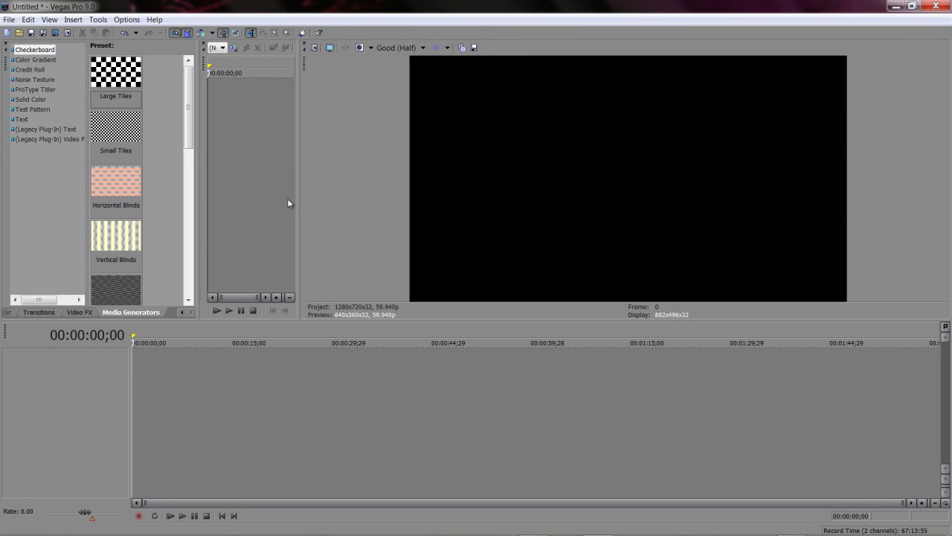
Open 'short knives for knife' from Documents > Projects AE and Vegas via File > Open.
click(9, 19)
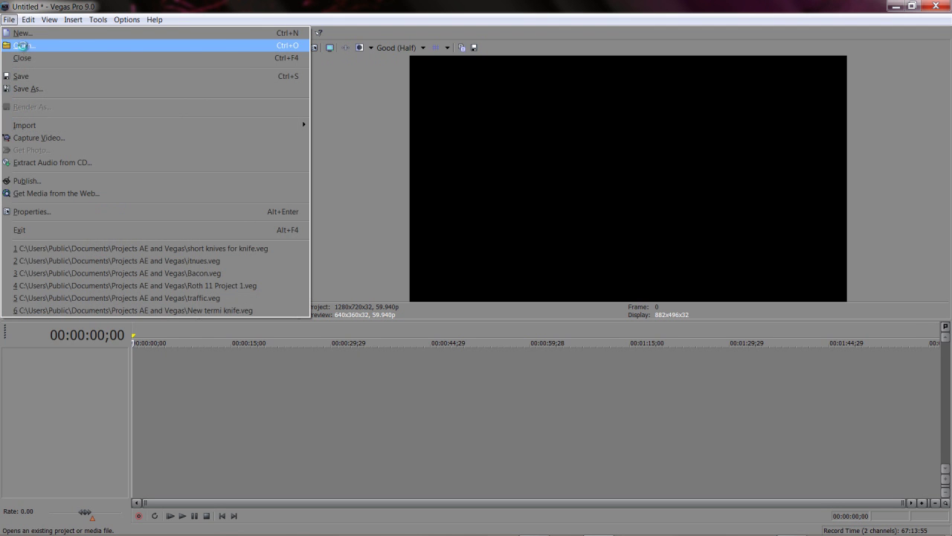
click(22, 46)
click(144, 157)
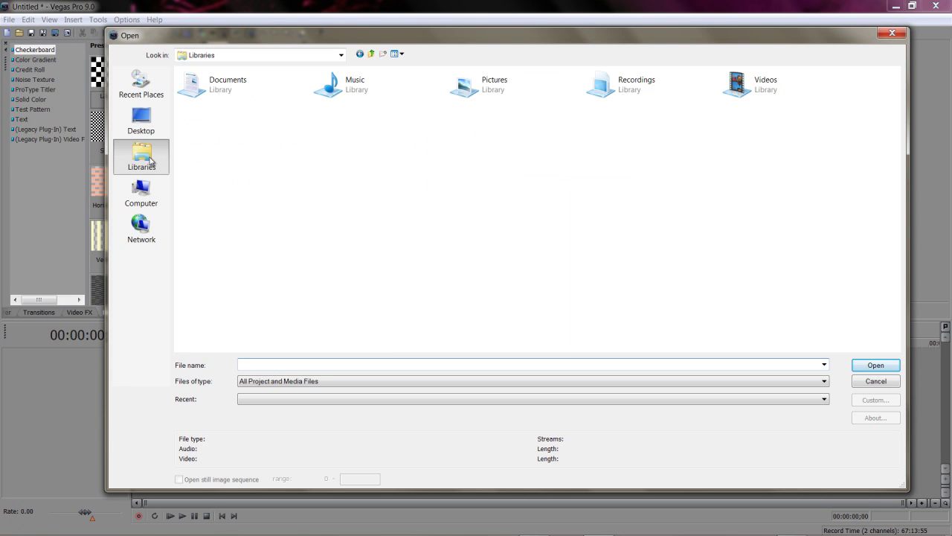
double_click(206, 97)
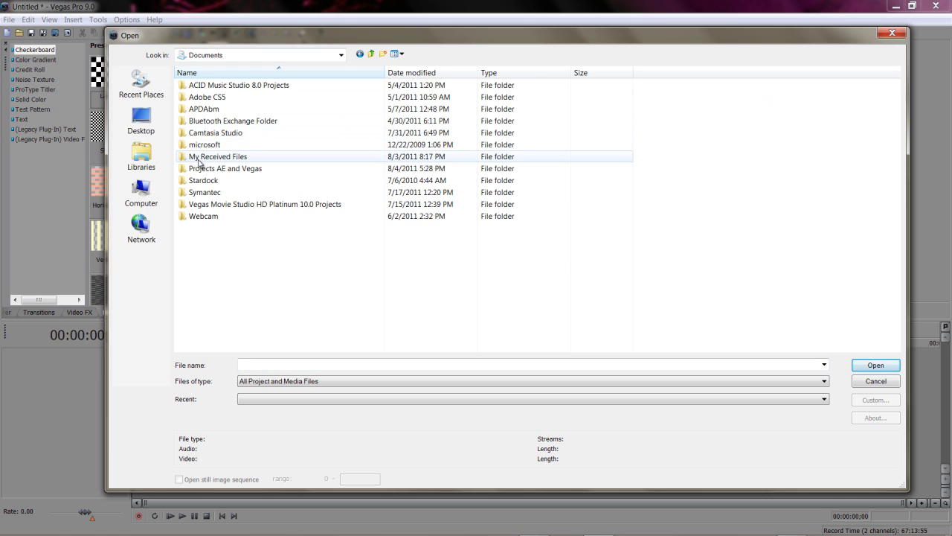
double_click(200, 169)
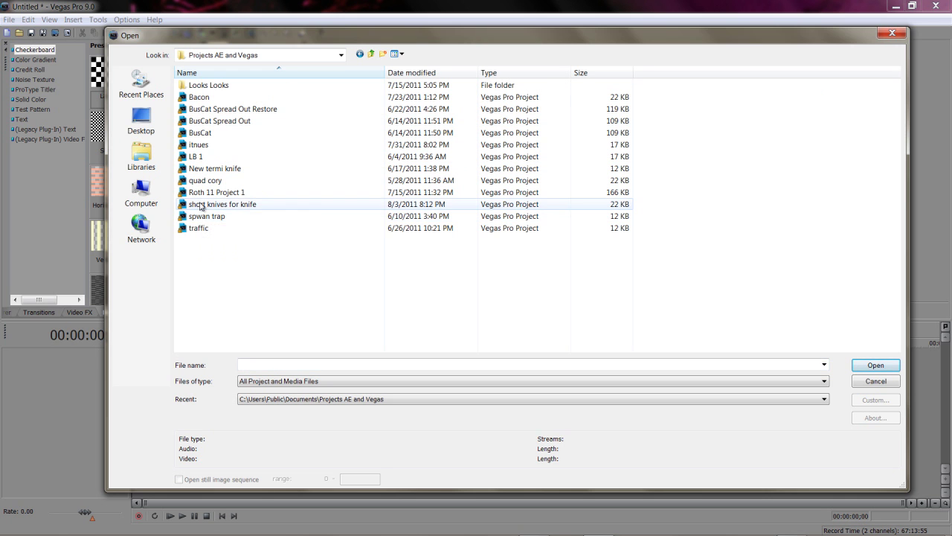
double_click(199, 204)
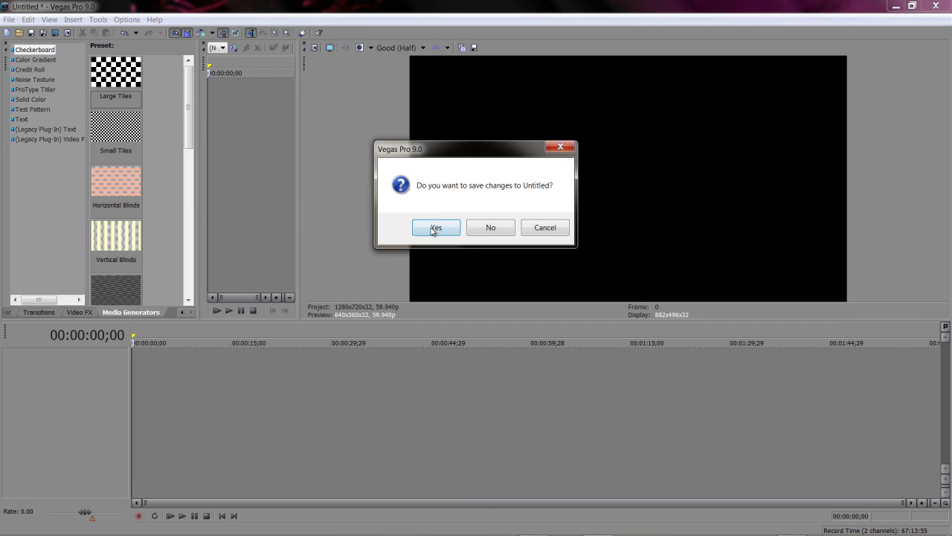
Discard the untitled project, load short knives for knife, and place the playhead at 00:00:23;27.
click(491, 227)
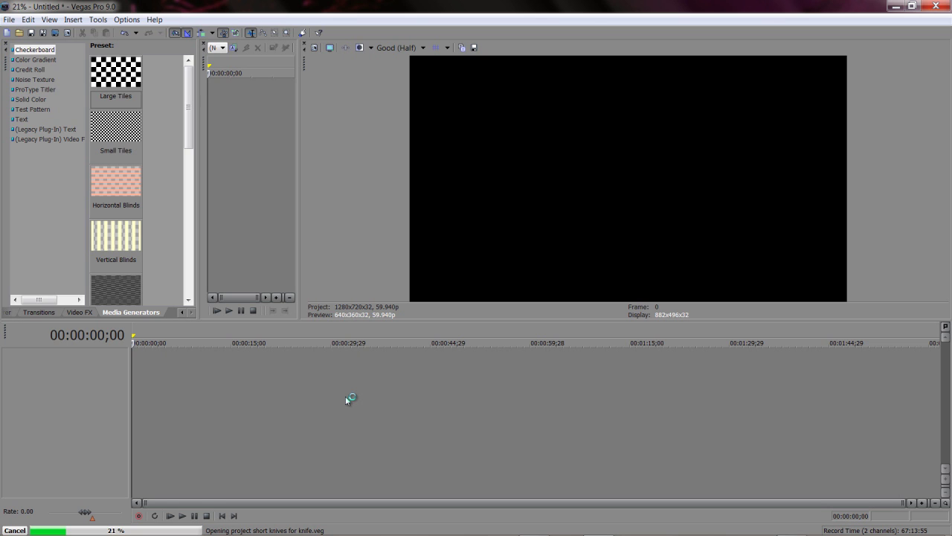
mouse_move(186, 533)
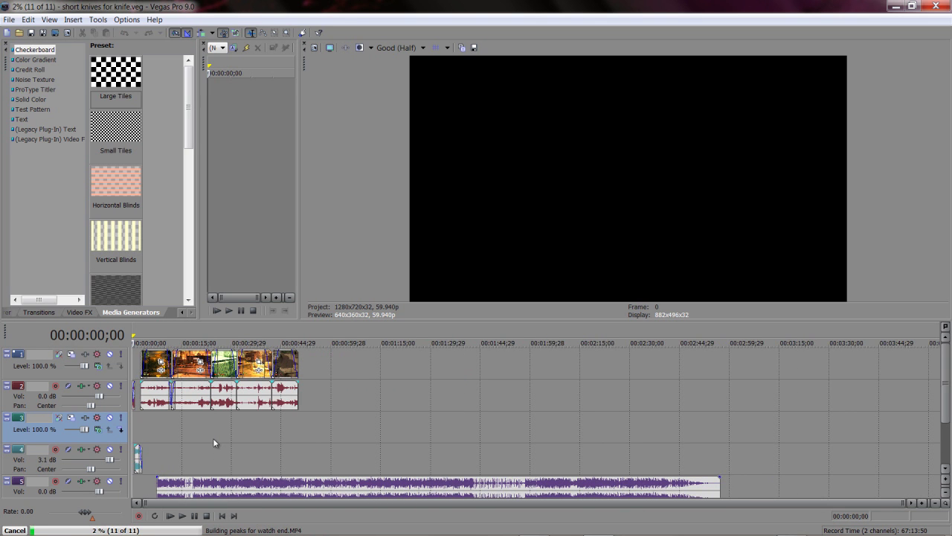
click(213, 442)
scroll(212, 437, up, 5)
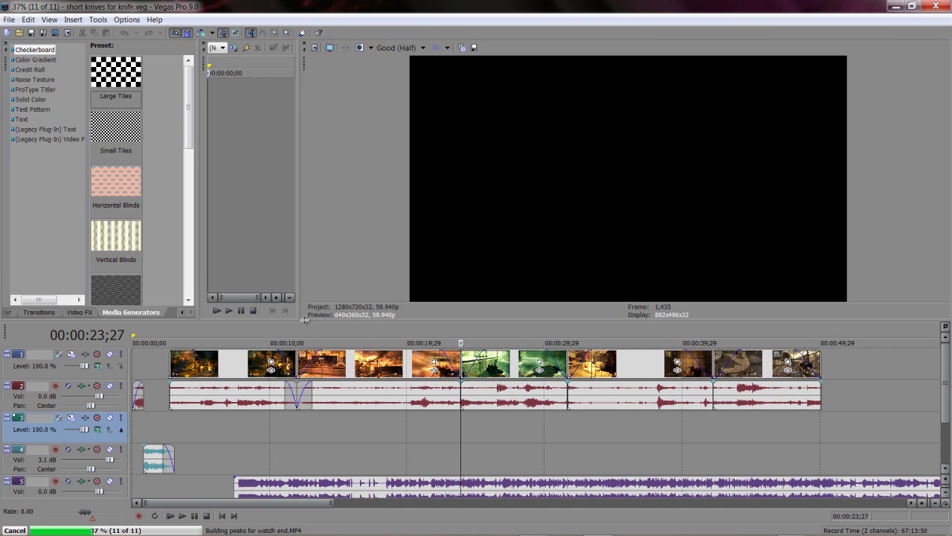
Enlarge the timeline and play the project back, stopping at 00:00:15;19.
drag(305, 318, 306, 306)
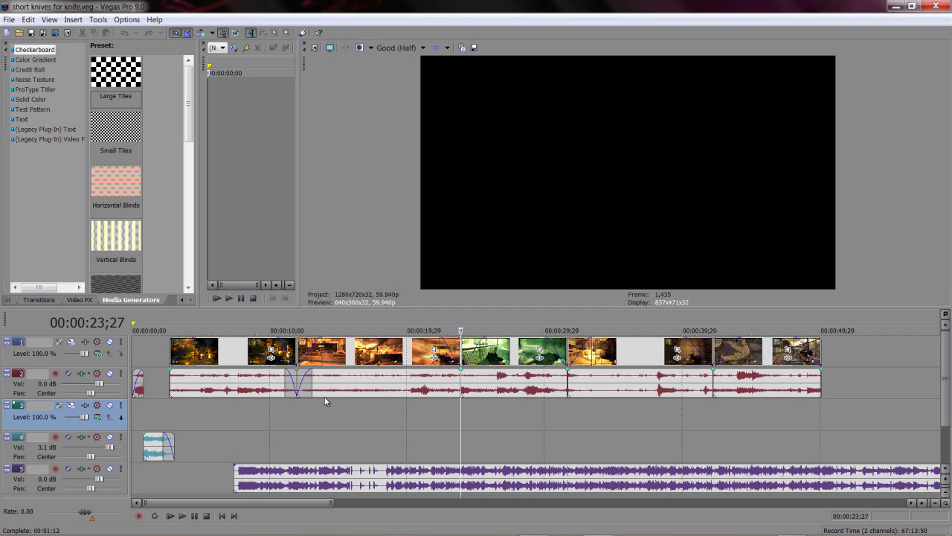
key(shift+f)
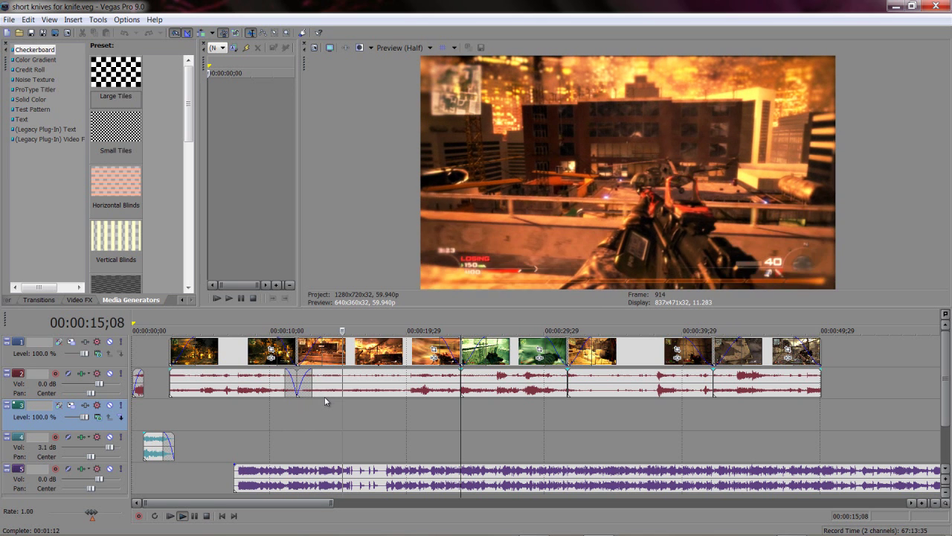
key(Return)
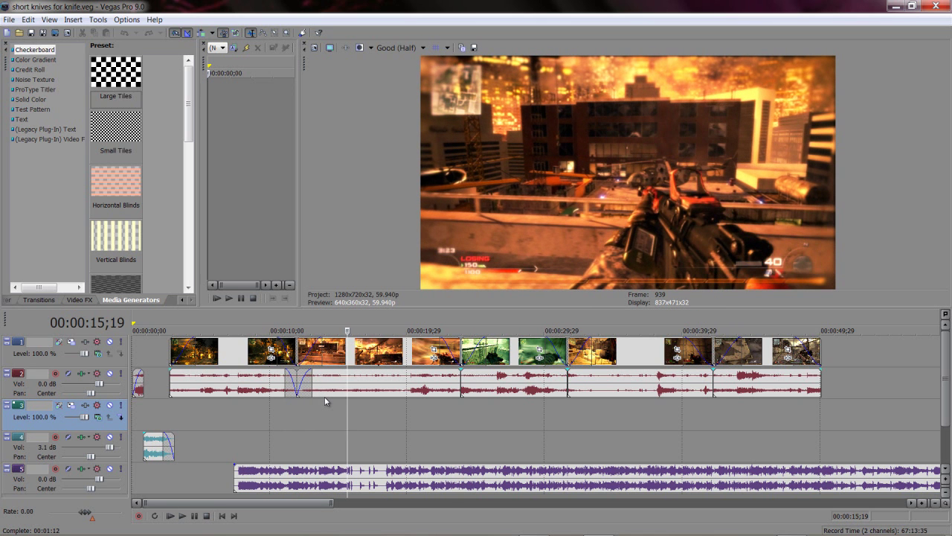
In the first video event's properties, select Disable resample and leave Maintain aspect ratio unchecked.
click(226, 360)
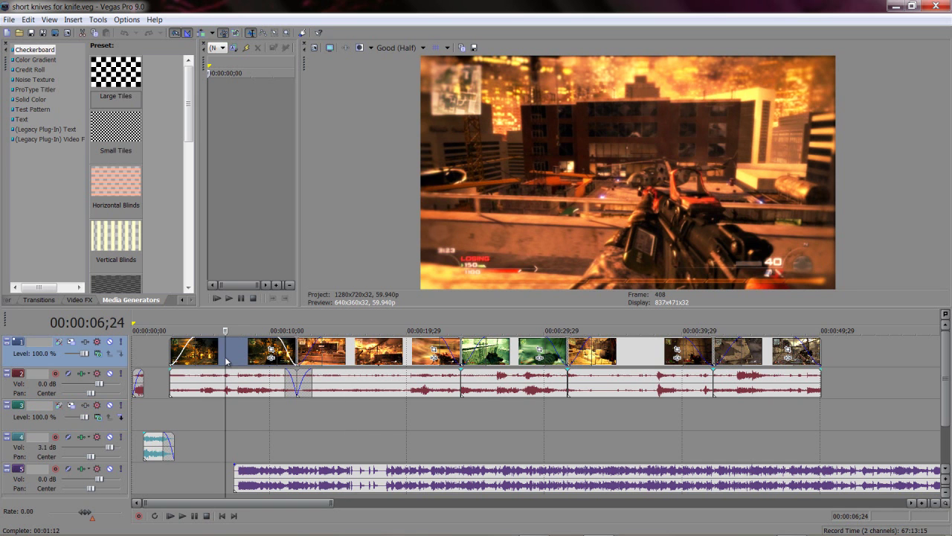
right_click(226, 360)
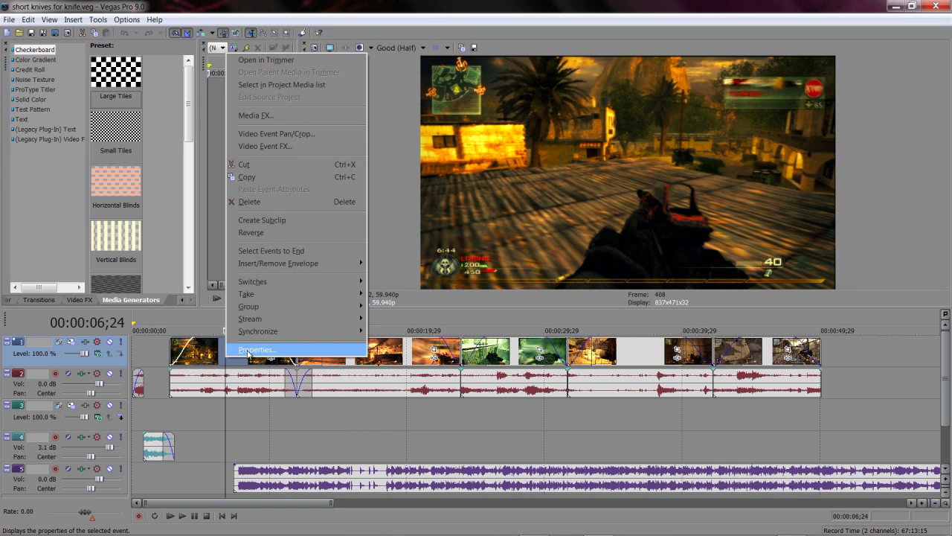
click(255, 350)
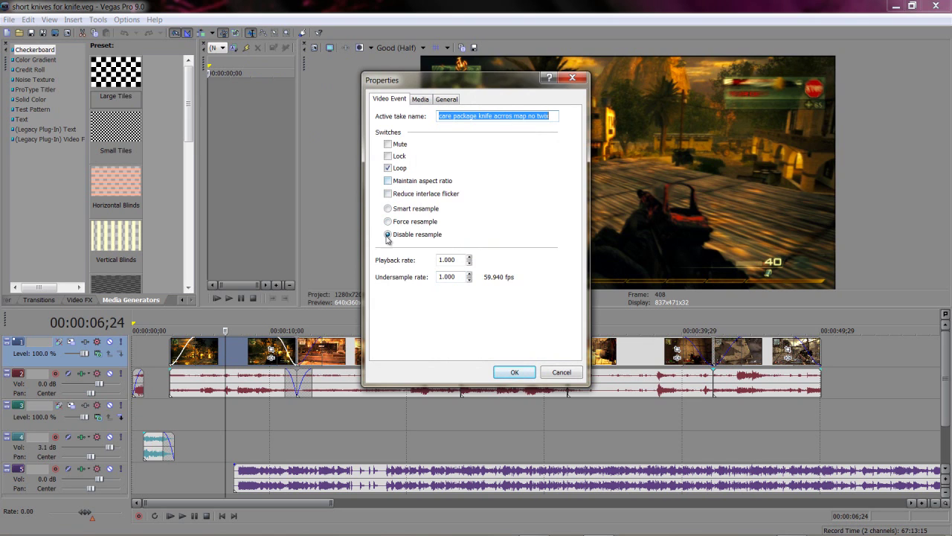
click(387, 209)
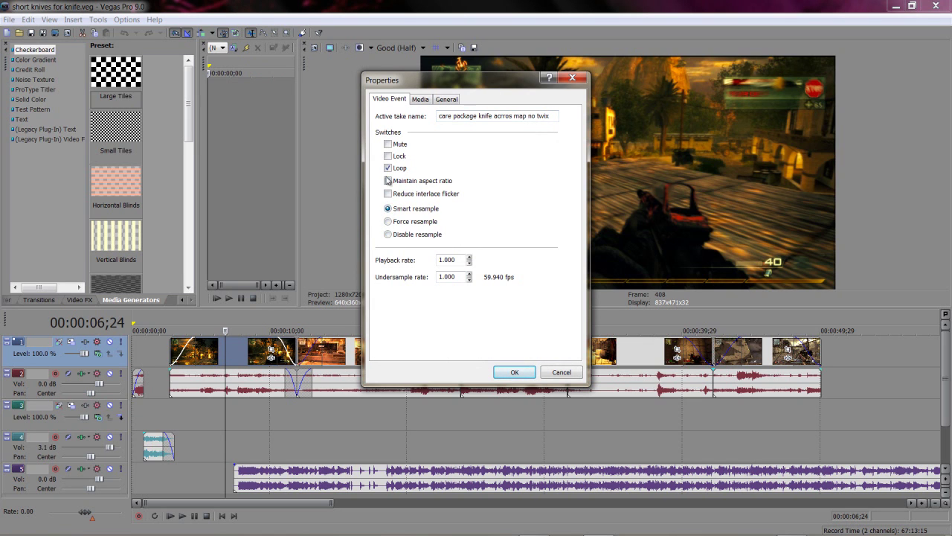
click(388, 180)
click(388, 181)
click(514, 371)
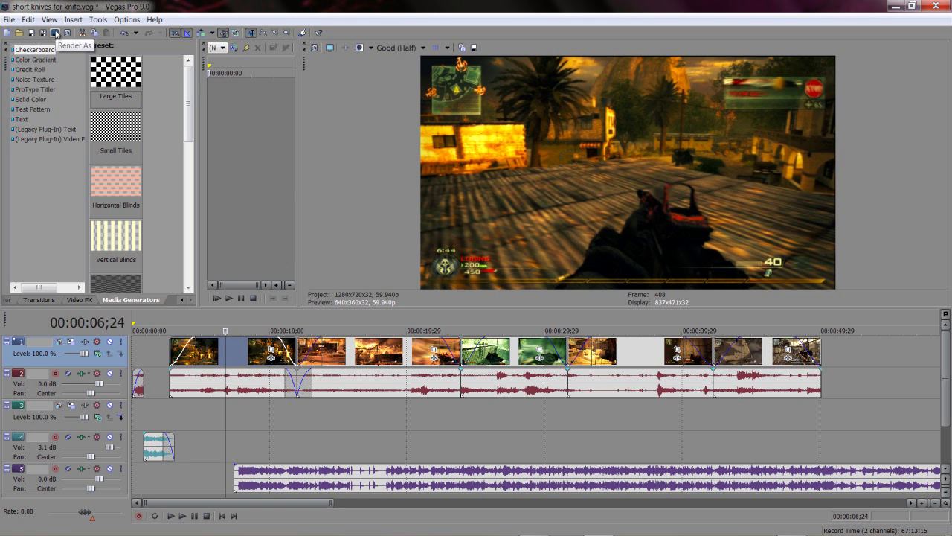
click(55, 34)
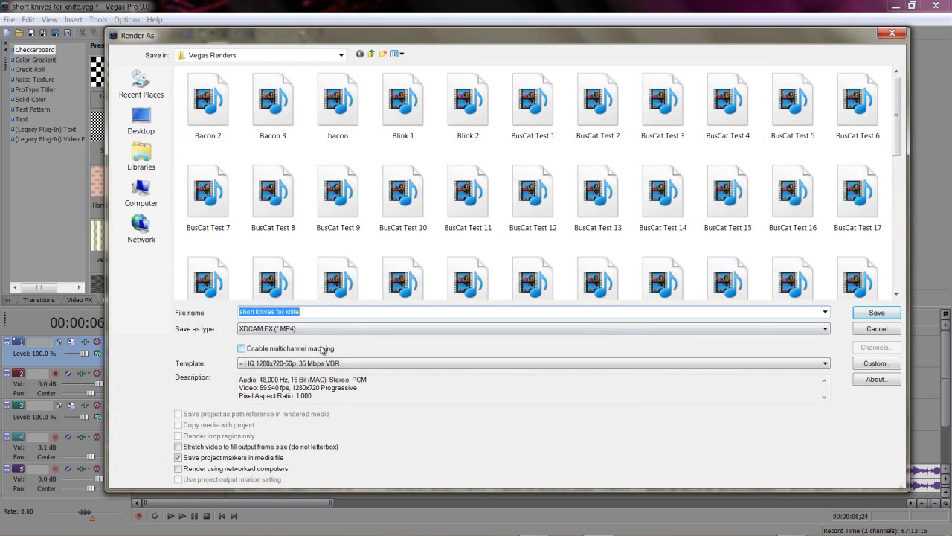
Choose XDCAM EX (*.MP4) output with the HQ 1280x720-60p, 35 Mbps VBR template.
click(325, 332)
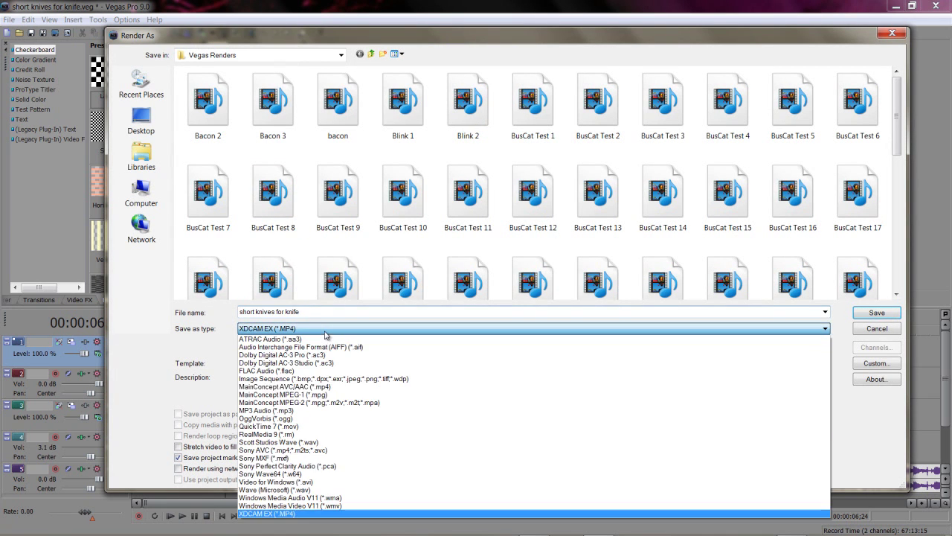
click(261, 514)
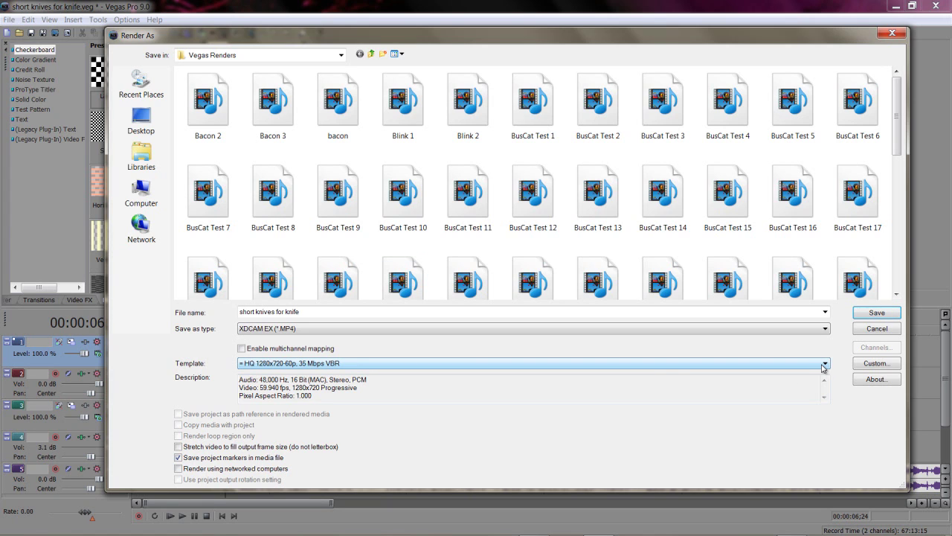
click(304, 364)
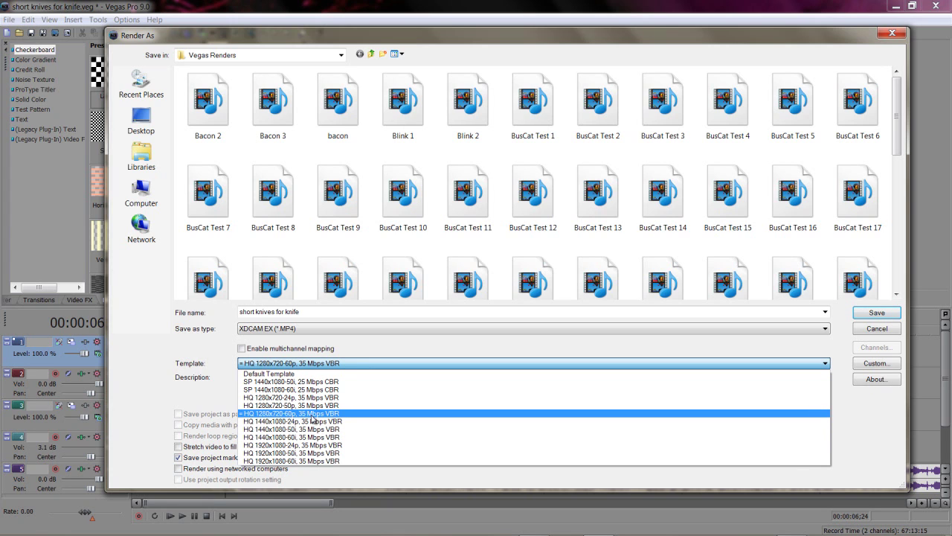
click(334, 413)
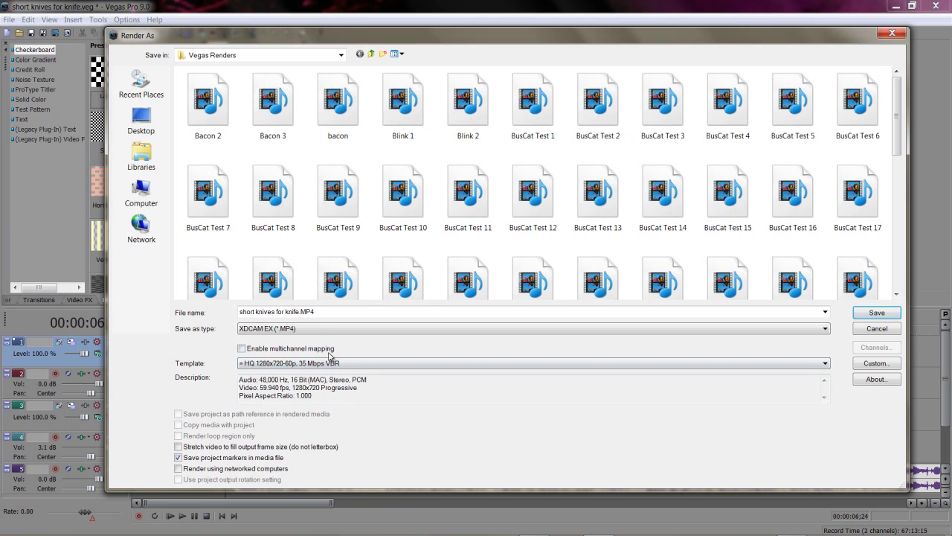
Try Windows Media Video V11 output, keeping its 6 Mbps HD 720-30p template.
click(323, 329)
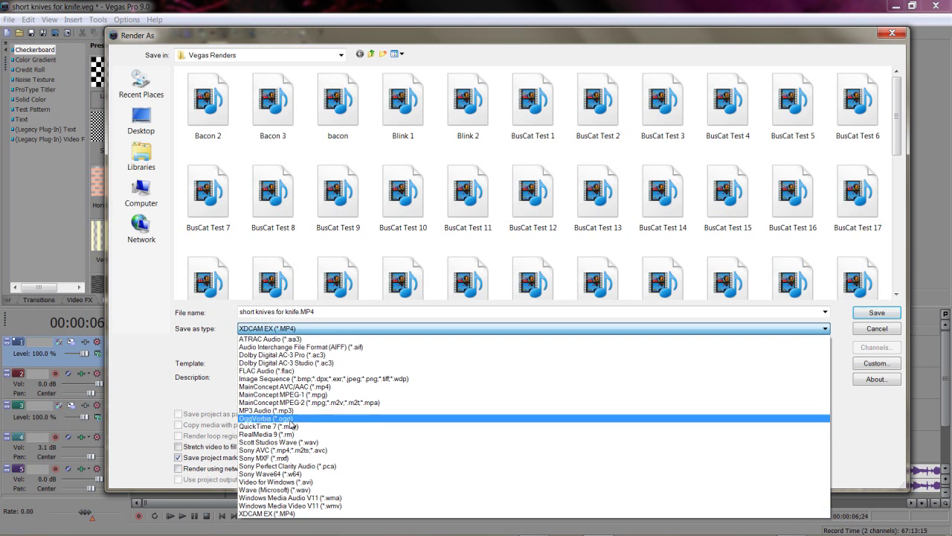
click(310, 505)
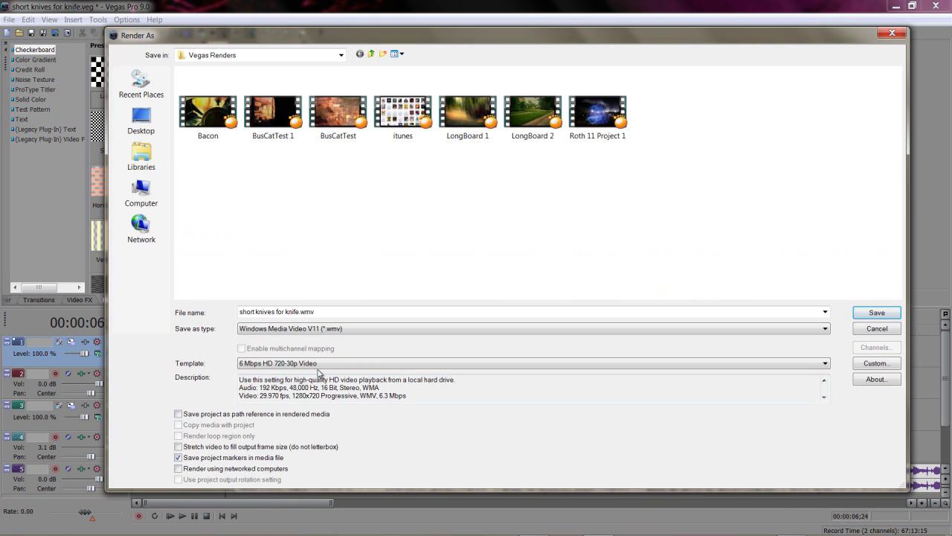
click(313, 364)
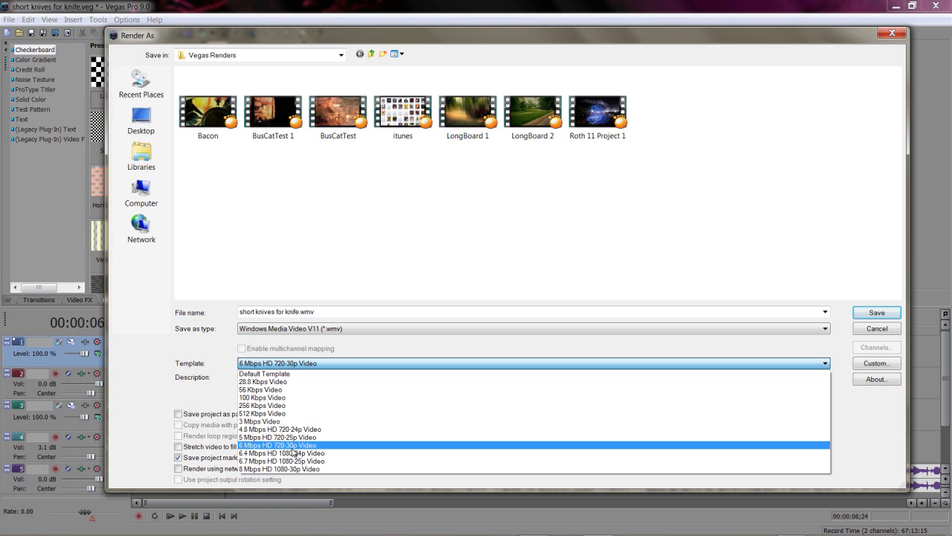
click(346, 356)
click(321, 365)
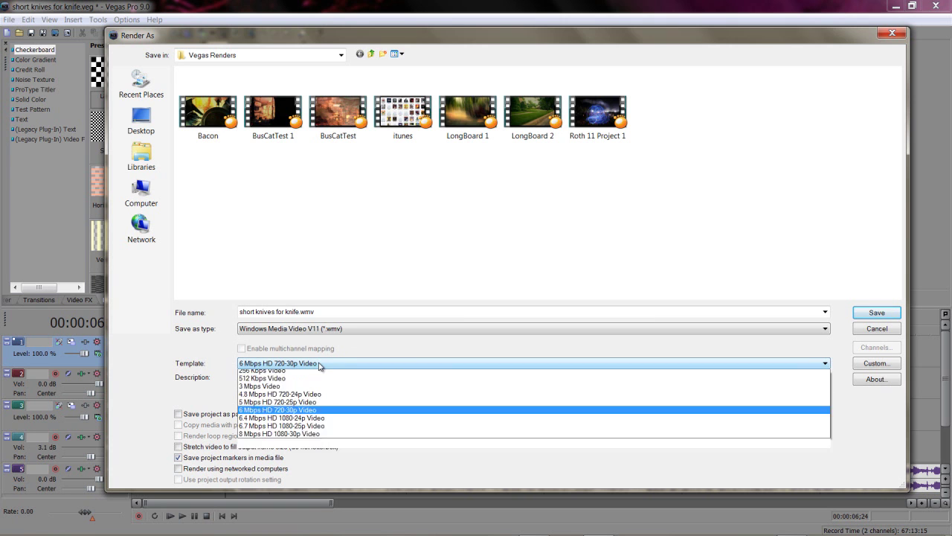
click(321, 365)
Switch the output to MainConcept MPEG-2, keeping the HDV 720-25p template.
click(331, 329)
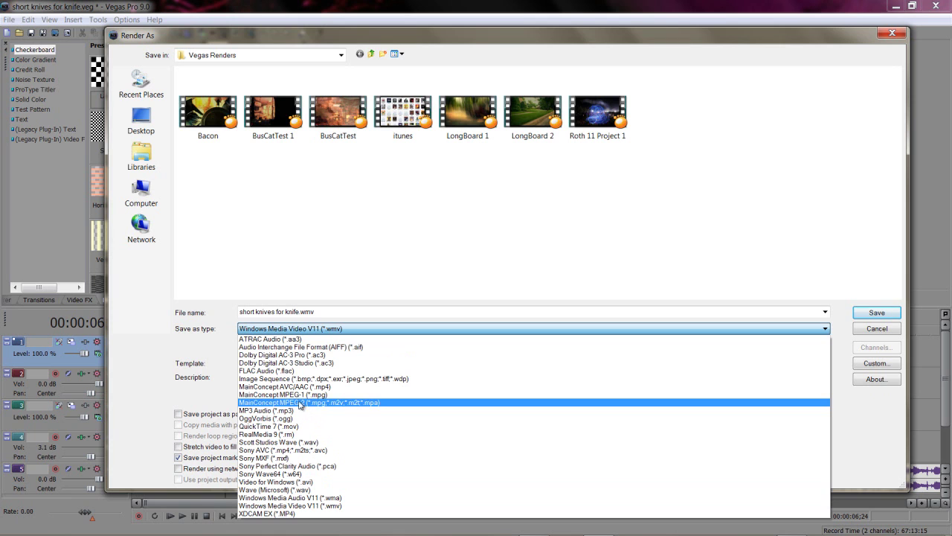
click(301, 403)
click(303, 365)
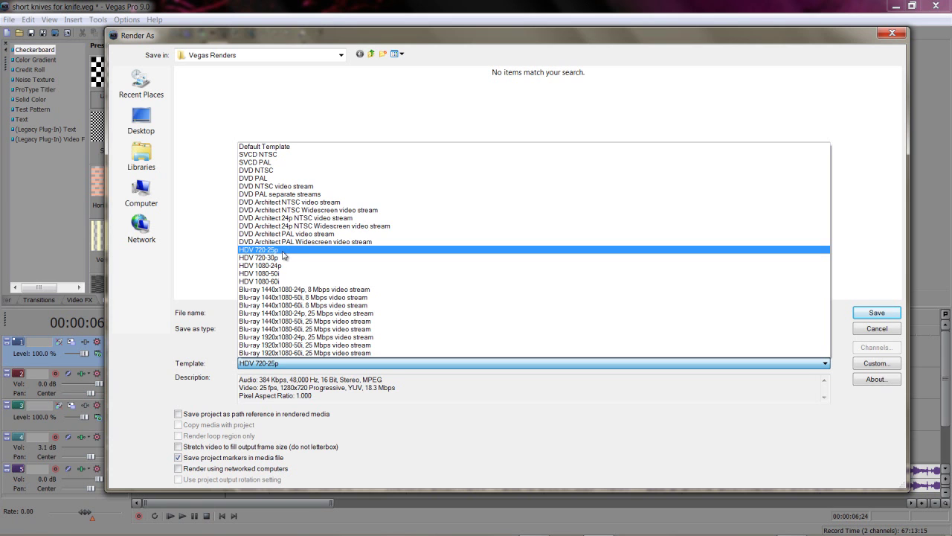
click(365, 403)
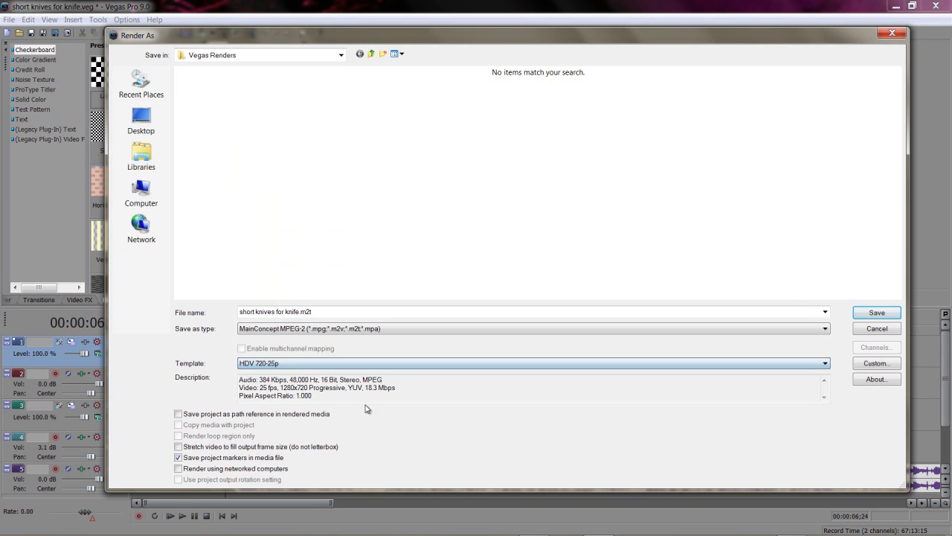
click(341, 329)
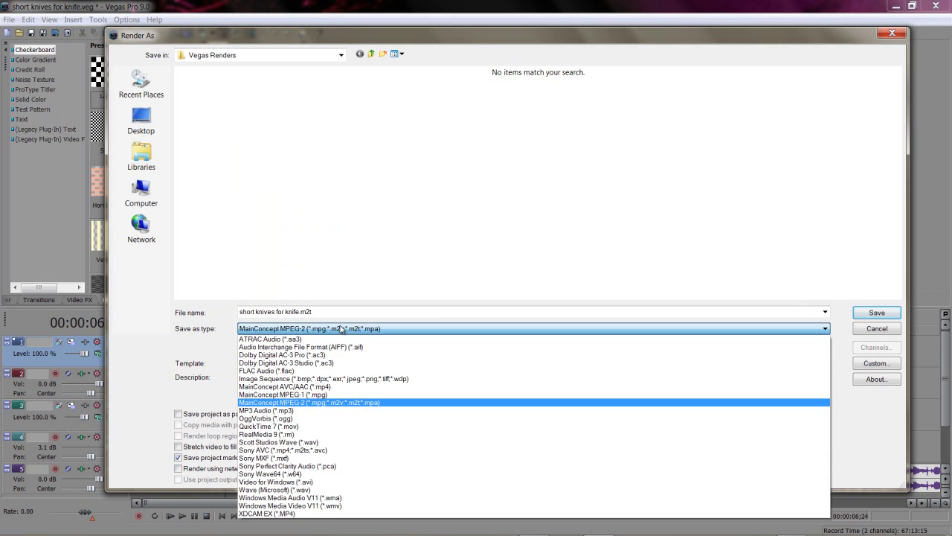
Try MainConcept AVC/AAC MP4 output, keeping the Apple iPod 640x480 Video template.
click(297, 387)
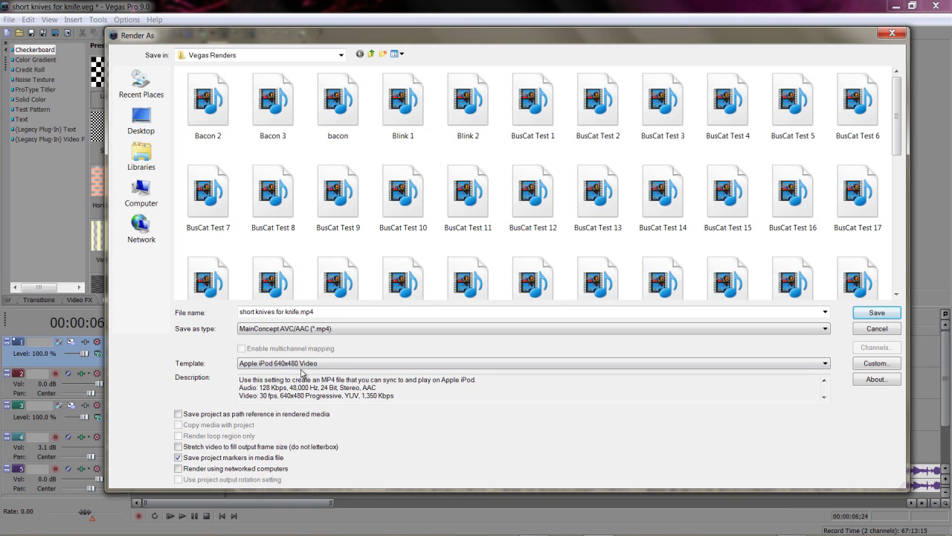
click(305, 363)
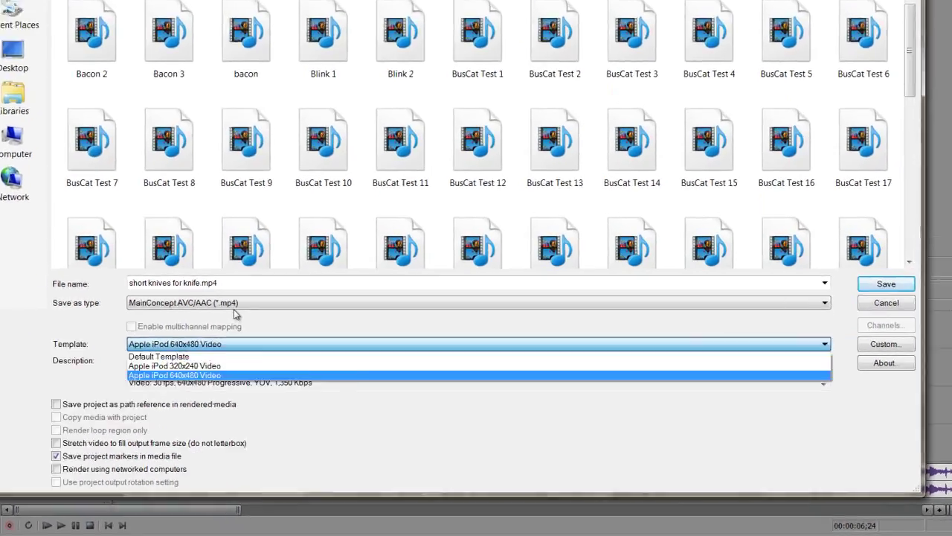
click(320, 389)
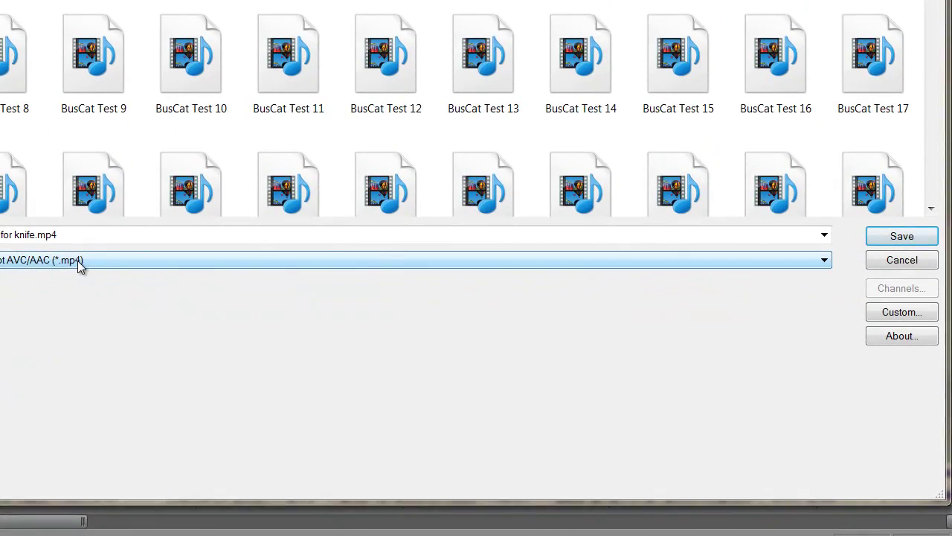
click(77, 261)
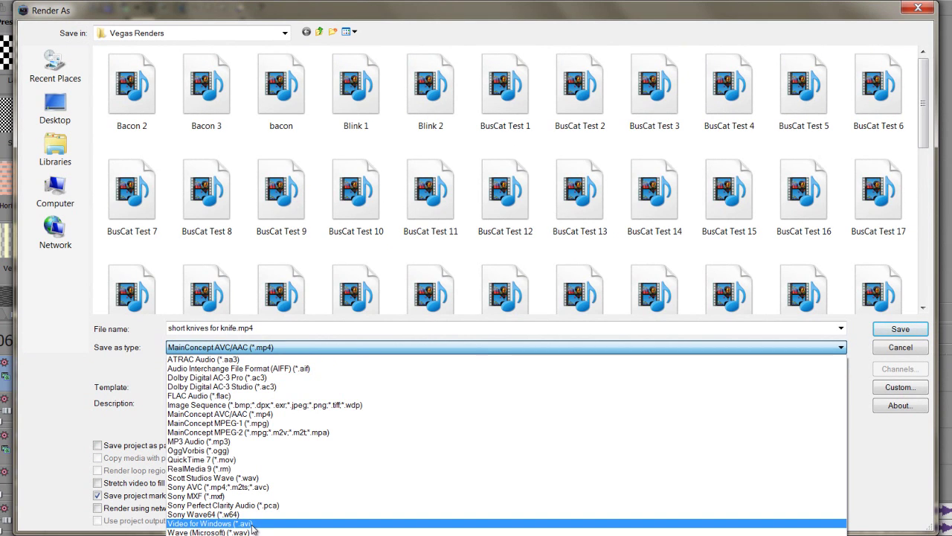
Try Video for Windows AVI output without changing its template.
click(251, 524)
click(248, 387)
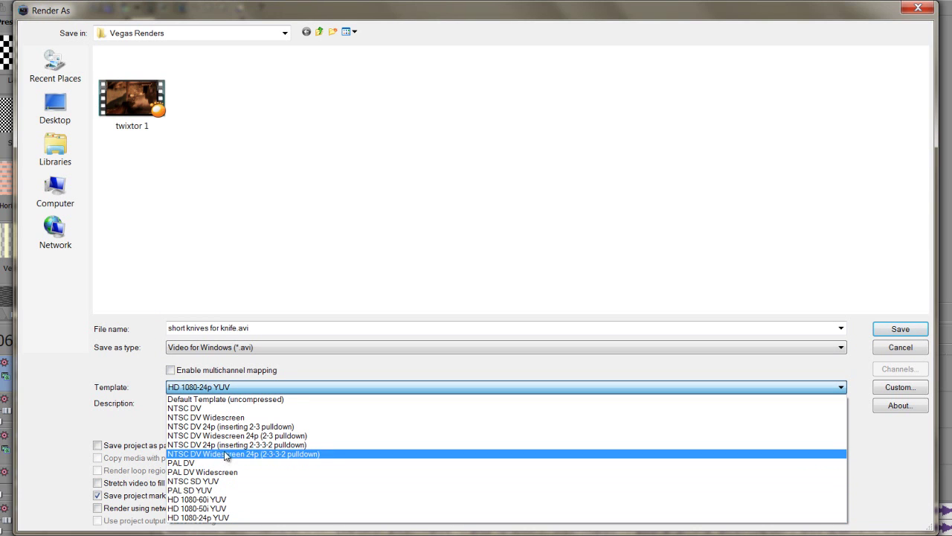
click(291, 350)
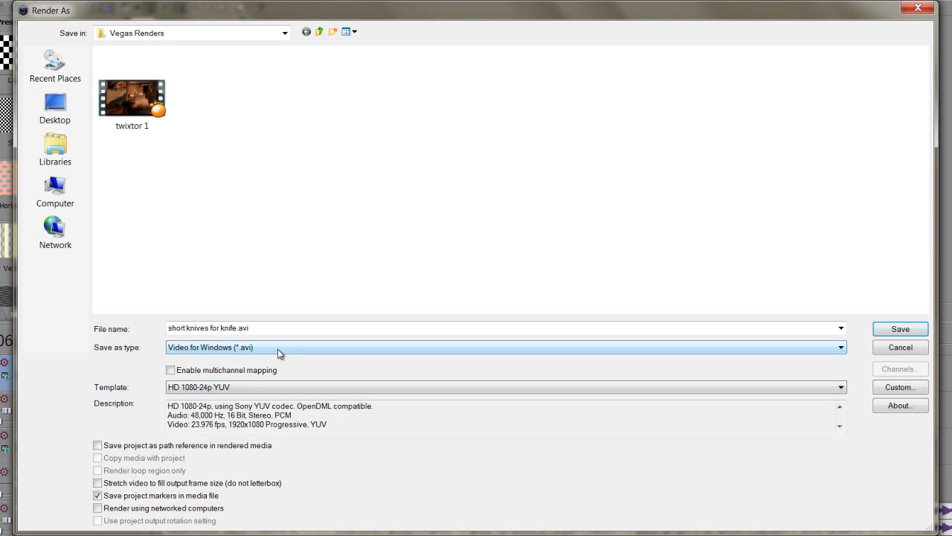
click(276, 347)
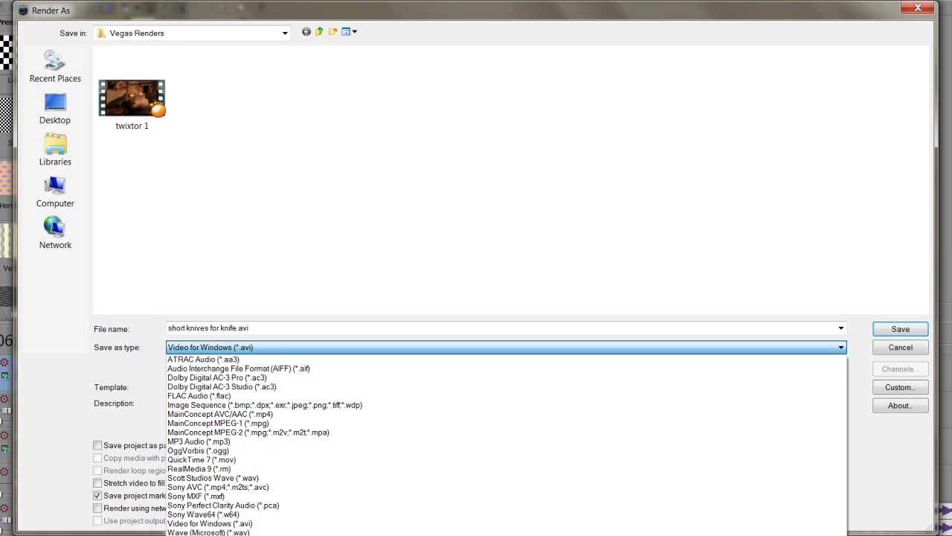
Try Windows Media Video V11 output, keeping the 6 Mbps HD 720-30p template.
click(216, 535)
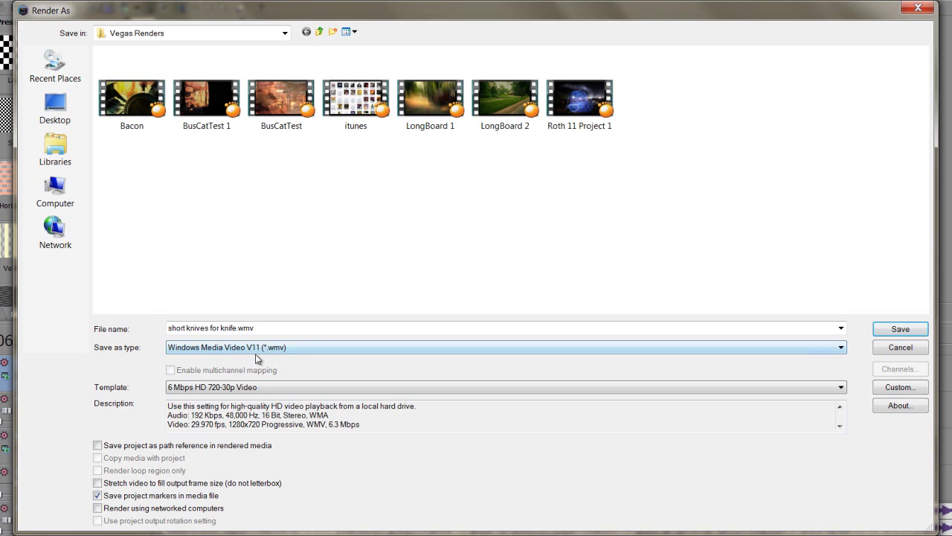
click(253, 386)
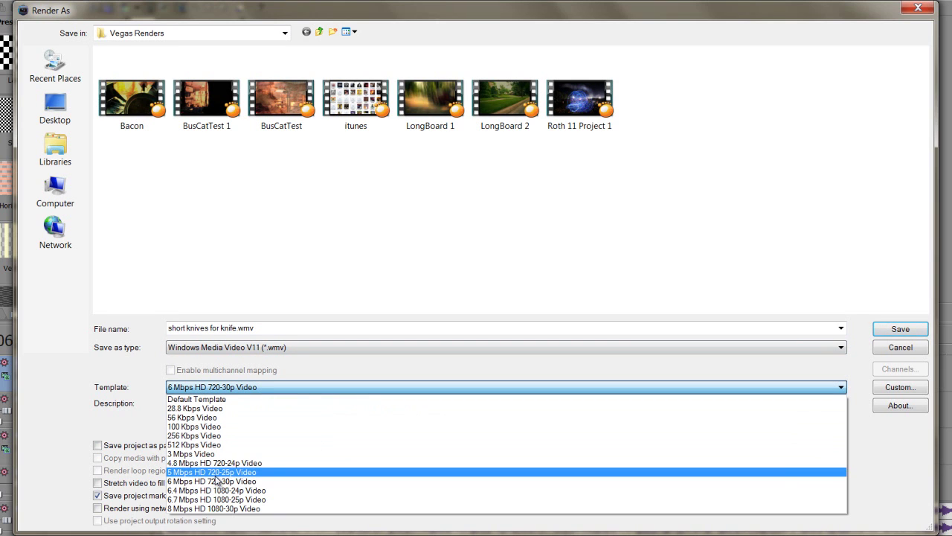
click(149, 414)
click(229, 346)
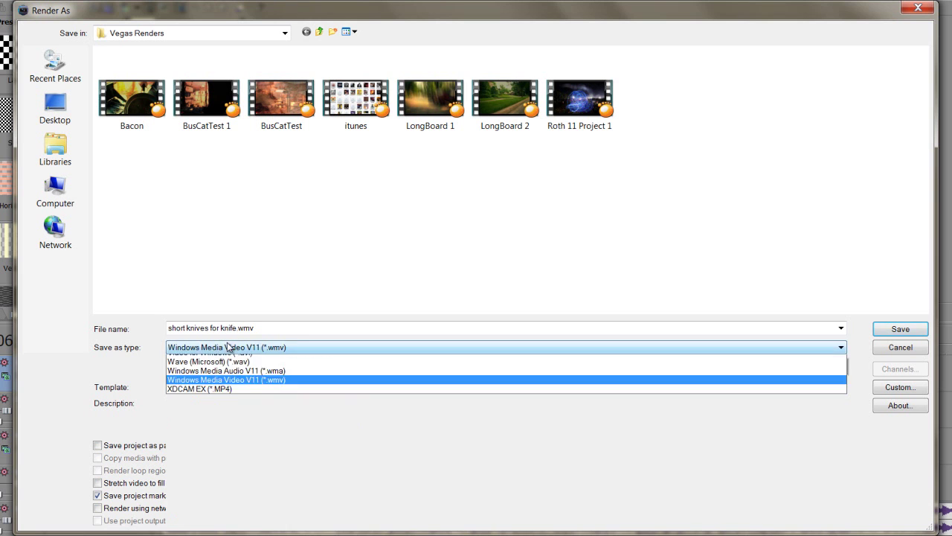
click(208, 534)
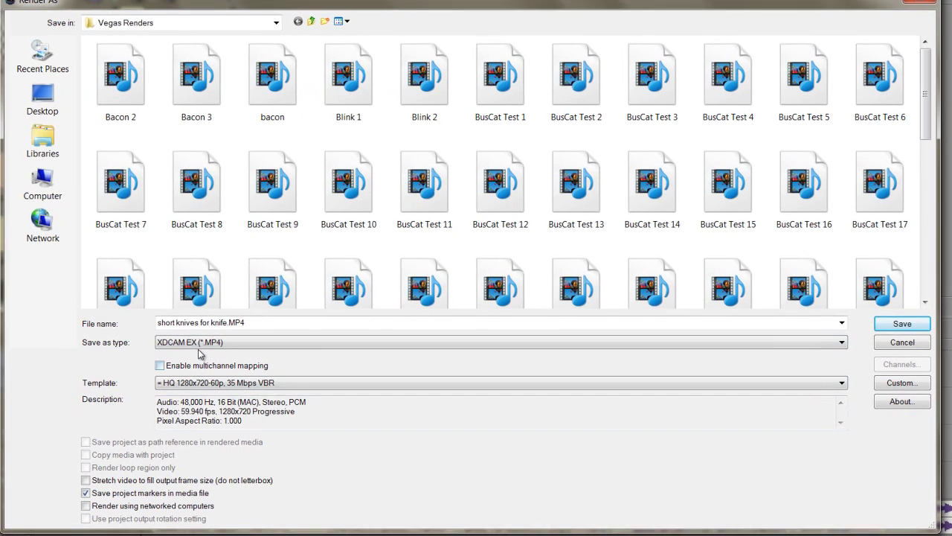
click(199, 344)
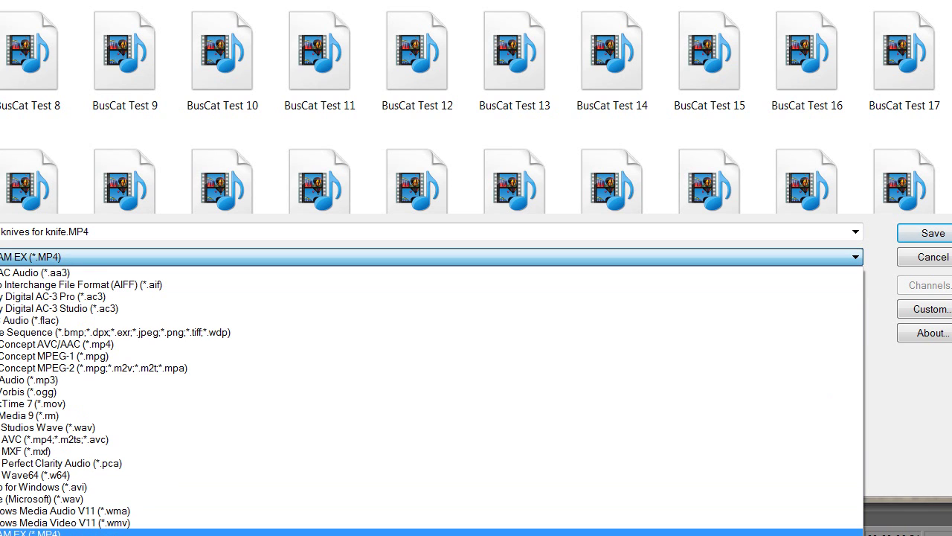
click(30, 533)
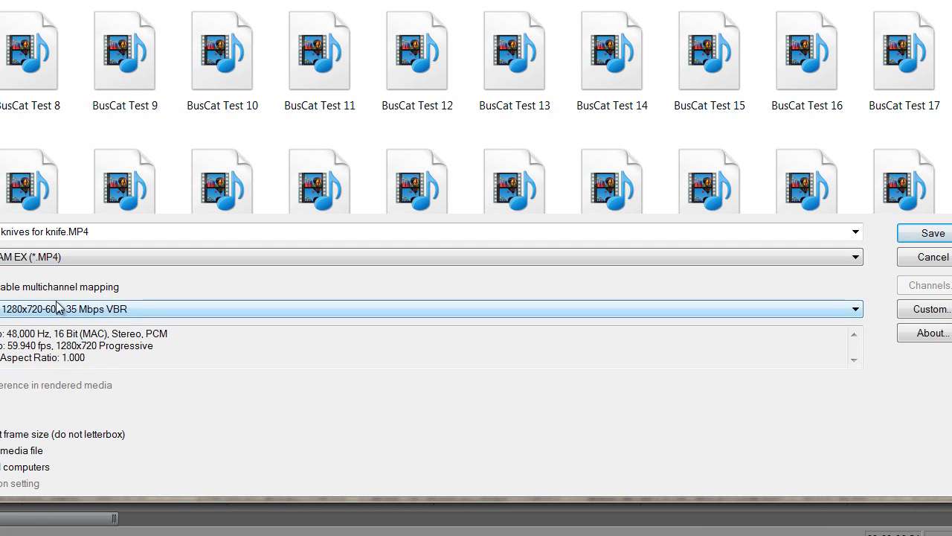
click(64, 309)
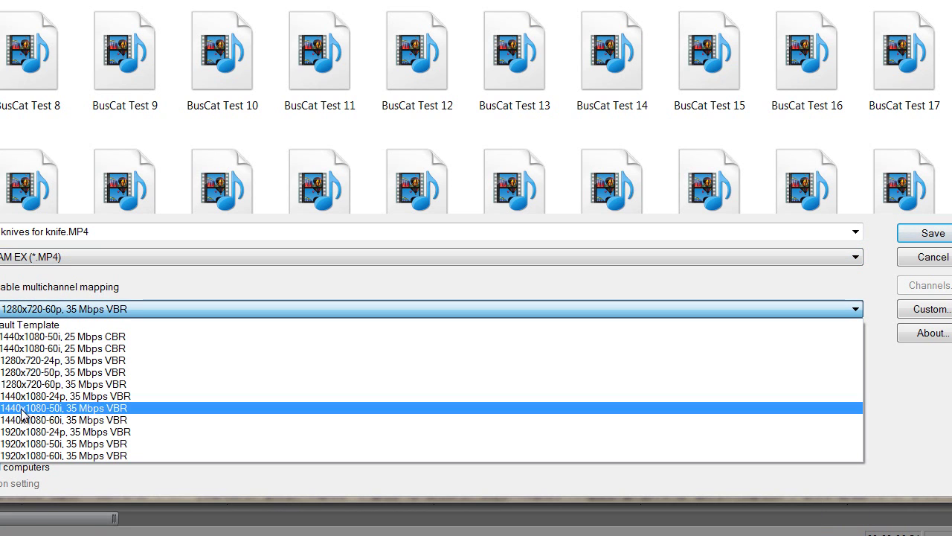
click(114, 385)
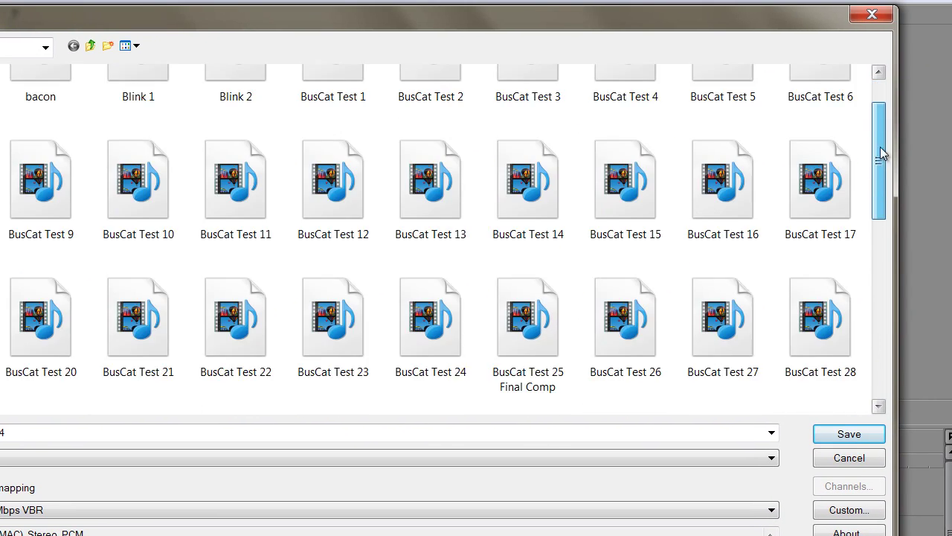
drag(880, 147, 892, 357)
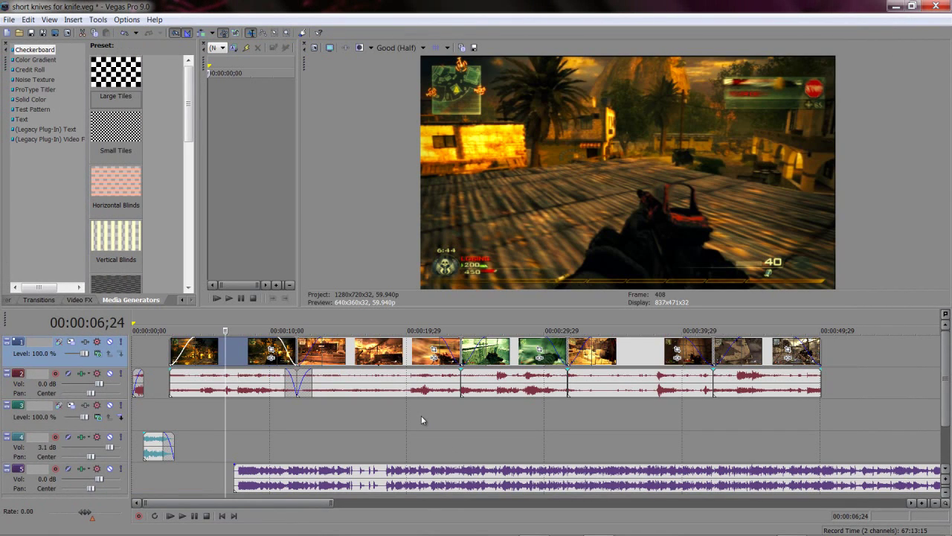
Move the timeline playhead to 00:00:21;01, then back to 00:00:16;13.
click(421, 415)
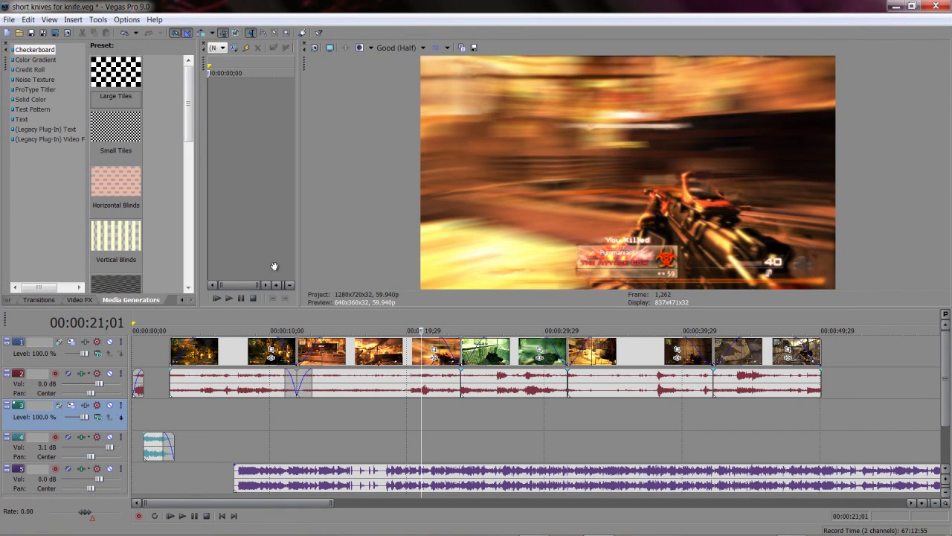
click(357, 423)
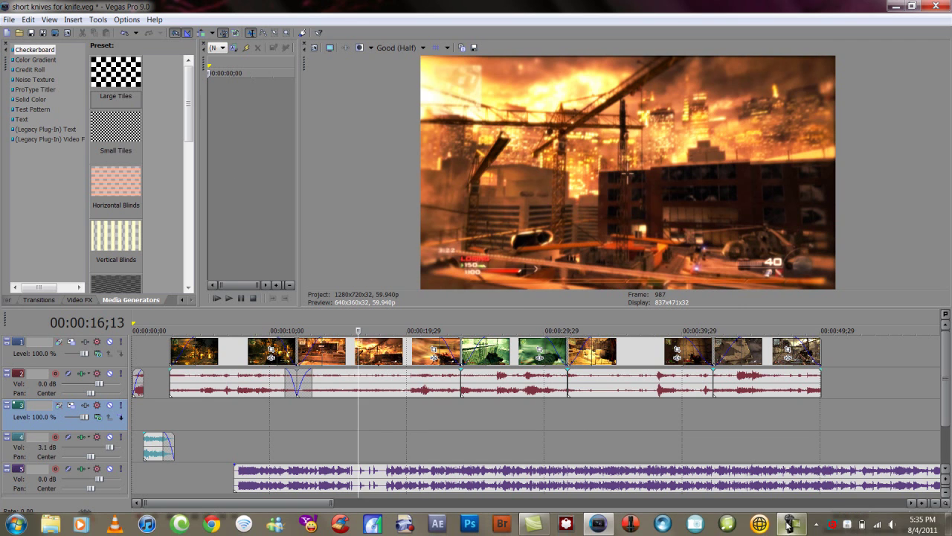
click(791, 528)
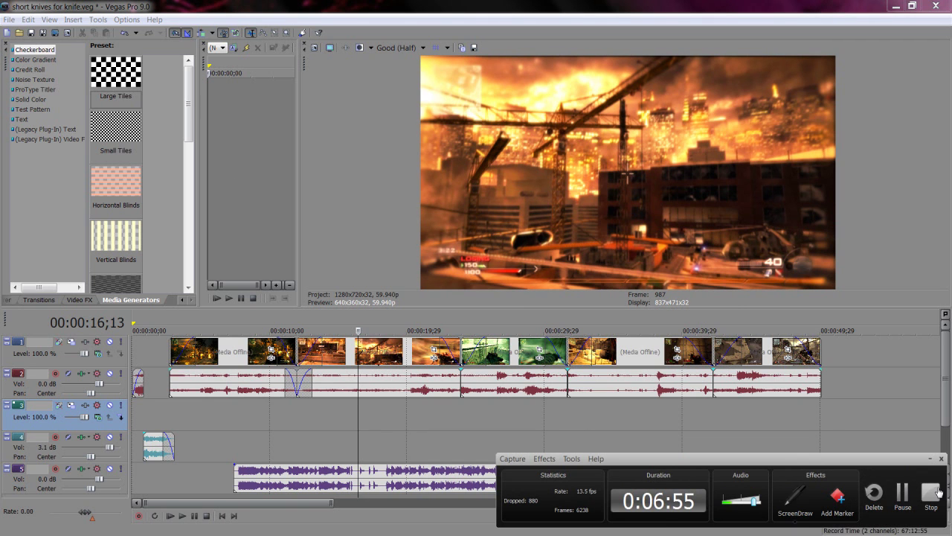